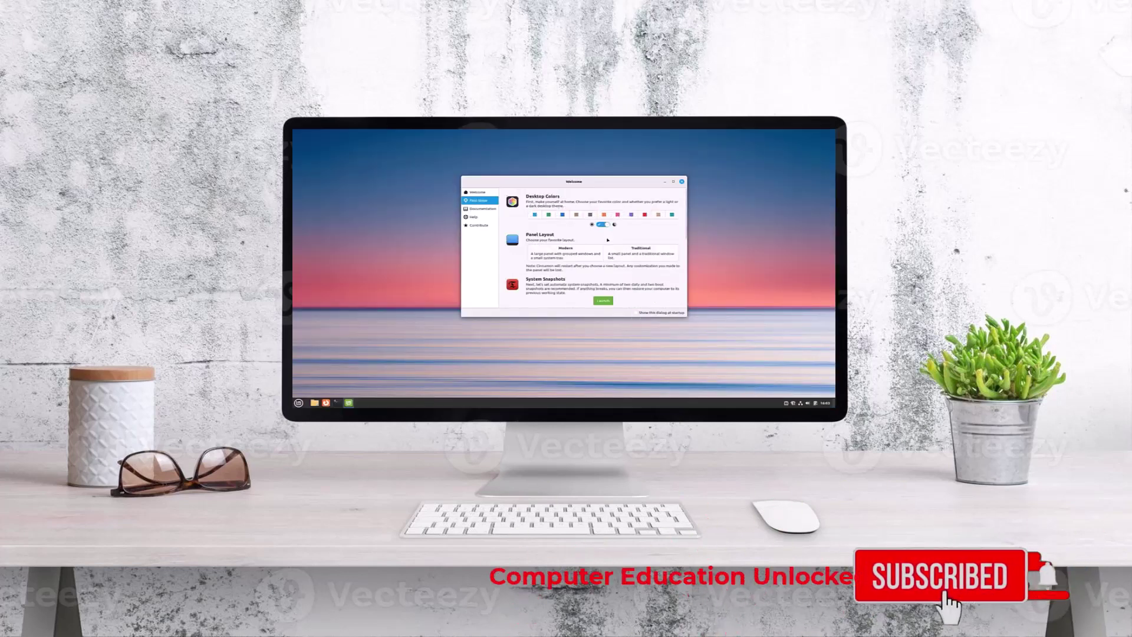
Open the Cinnamon application menu from the desktop.
click(681, 181)
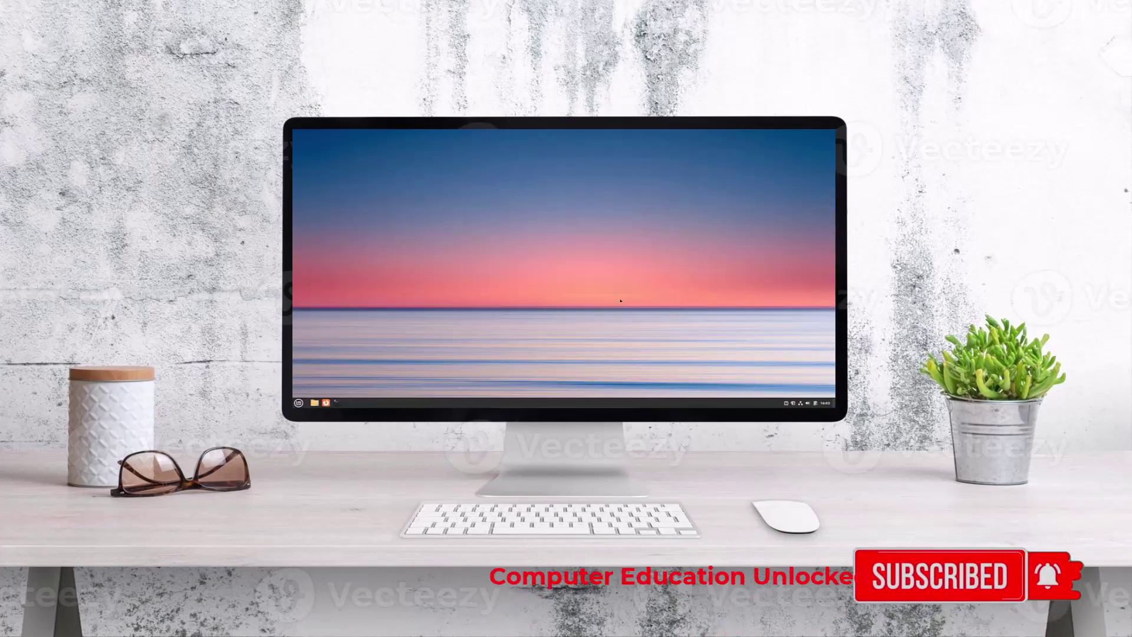
Search Google for 'mint os download' and open the Linux Mint 21.1 download page's edition list.
key(super)
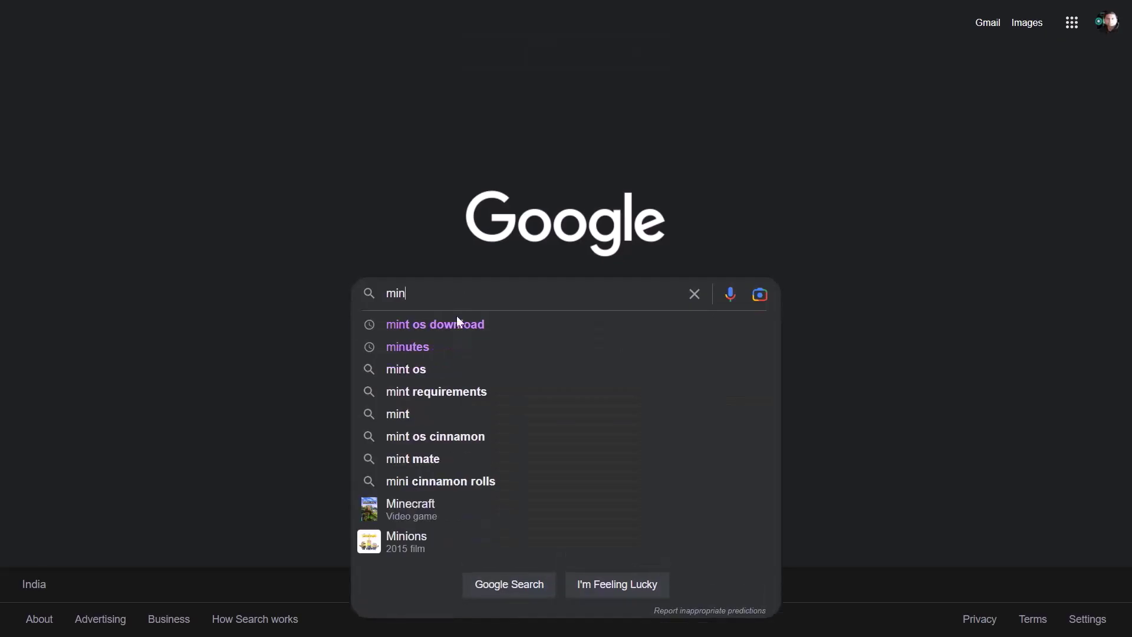
click(509, 323)
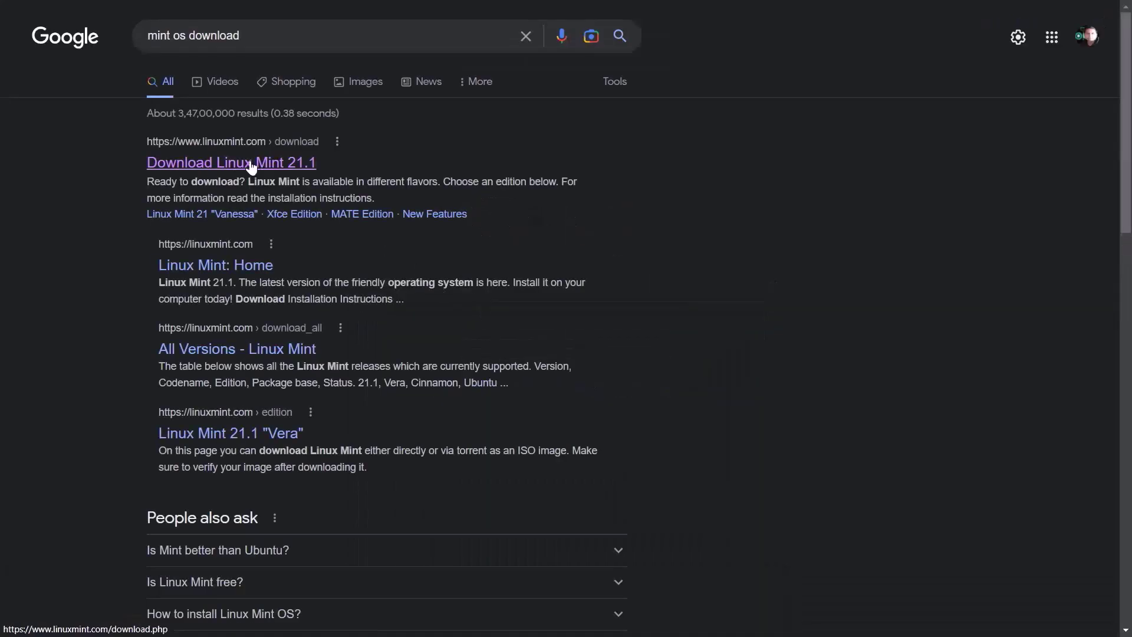
click(251, 167)
scroll(630, 165, down, 4)
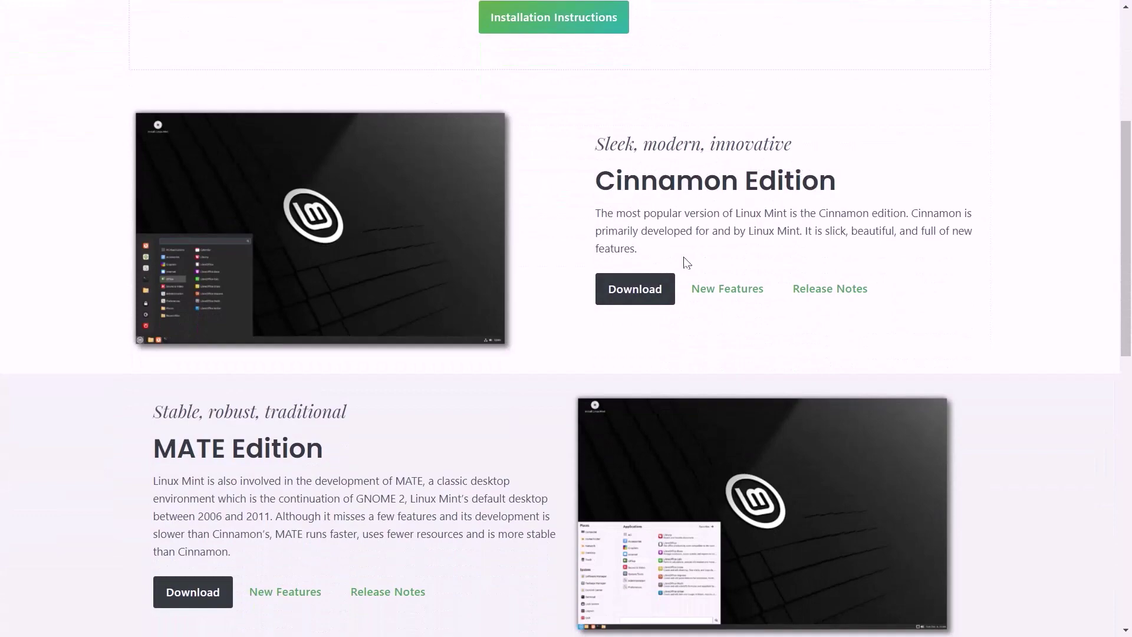
scroll(542, 309, down, 5)
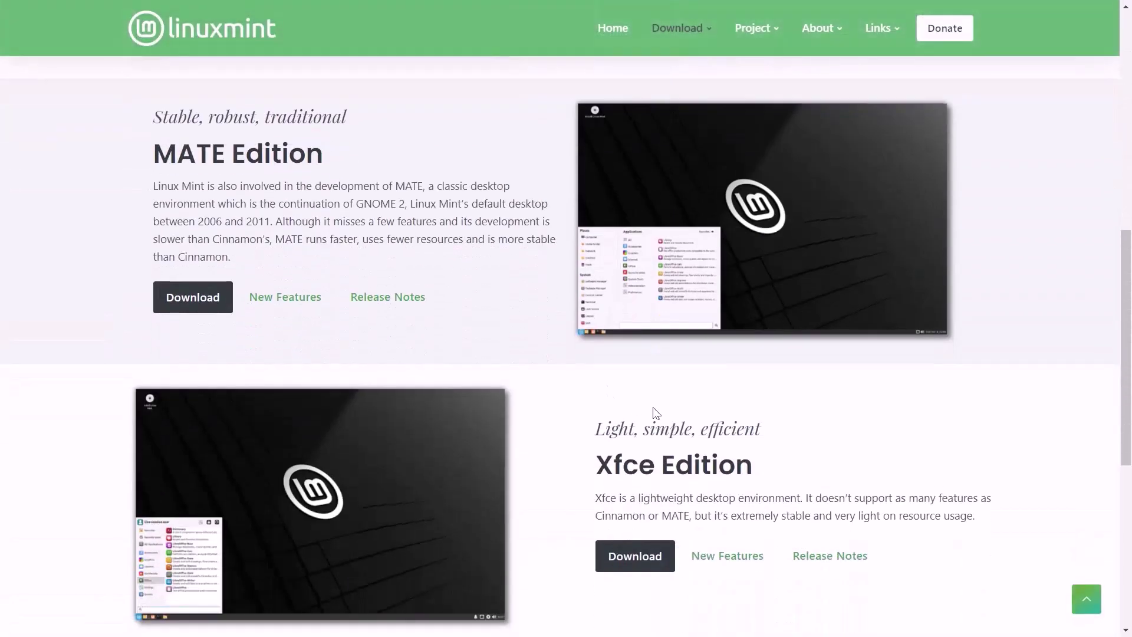
scroll(639, 348, up, 6)
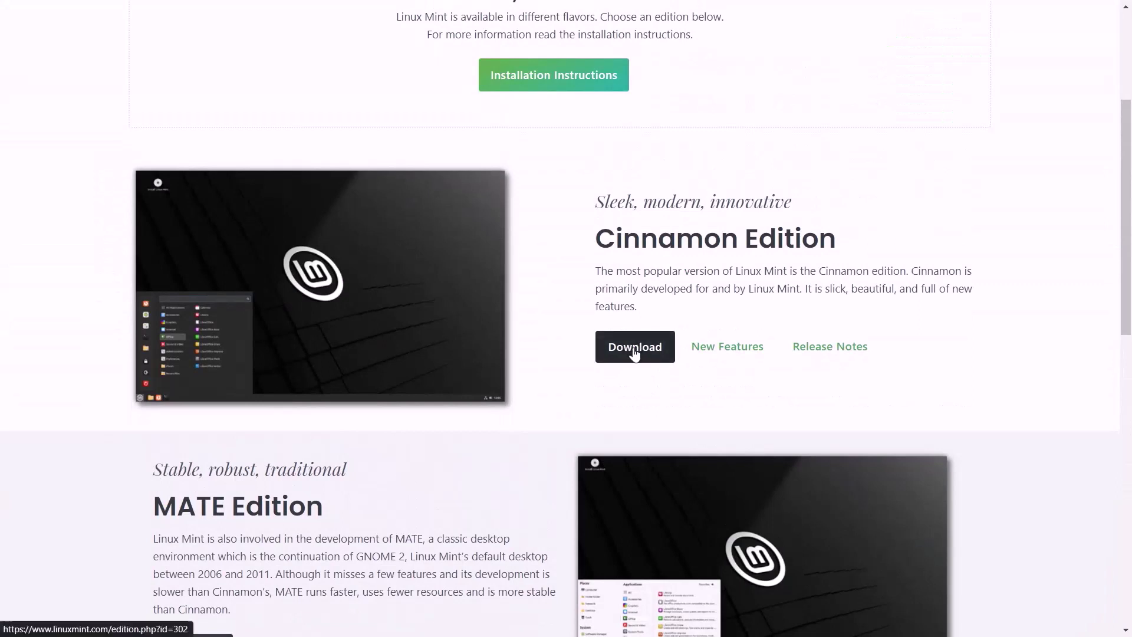
Download linuxmint-21.1-cinnamon-64bit.iso from the PicoNets-WebWerks mirror and check its progress in Downloads.
click(634, 348)
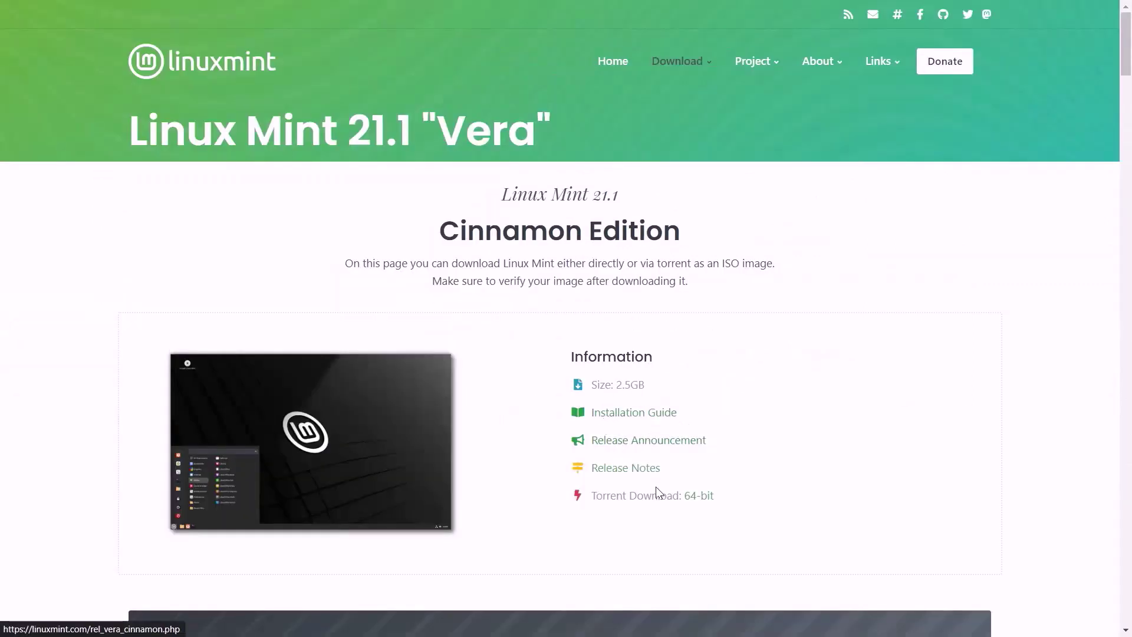
scroll(350, 240, down, 8)
scroll(343, 324, down, 8)
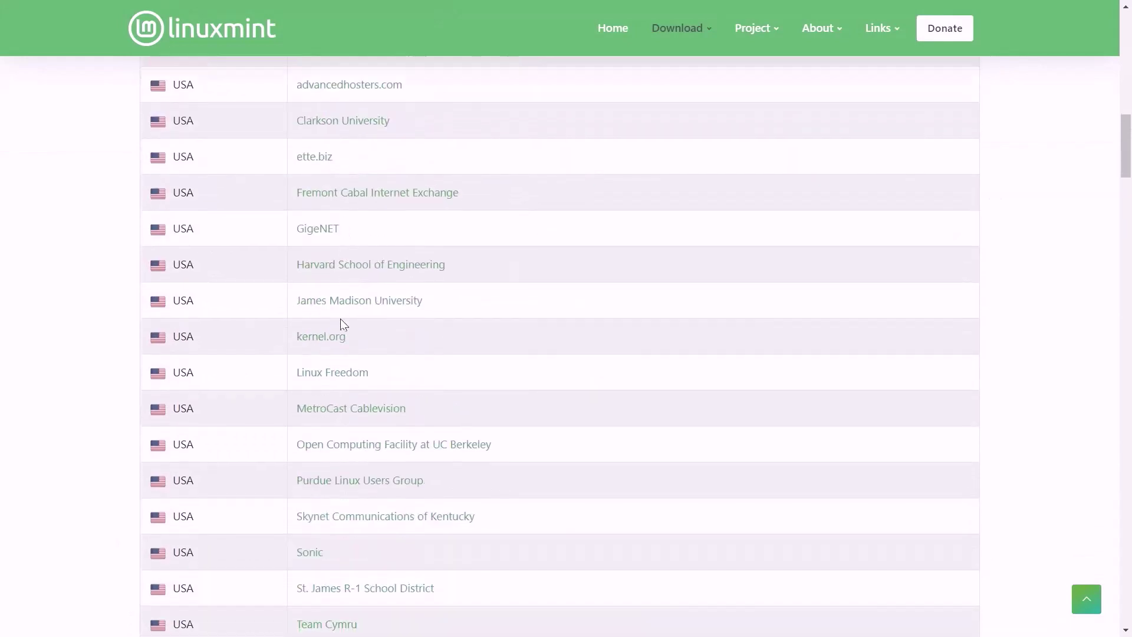
scroll(341, 321, up, 9)
scroll(331, 362, down, 20)
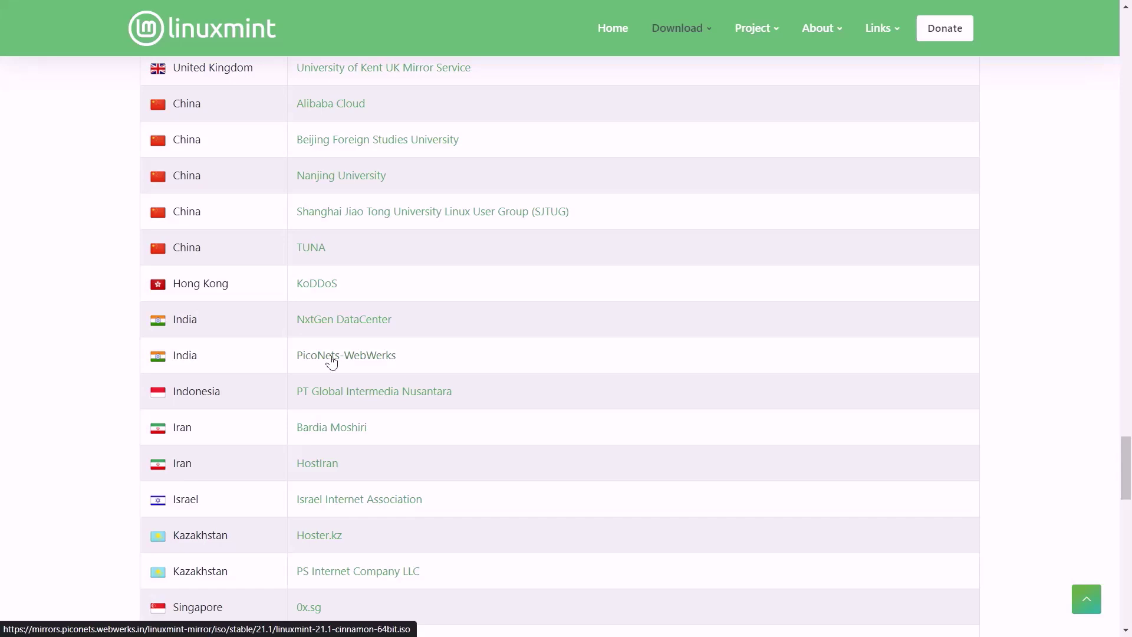
click(331, 357)
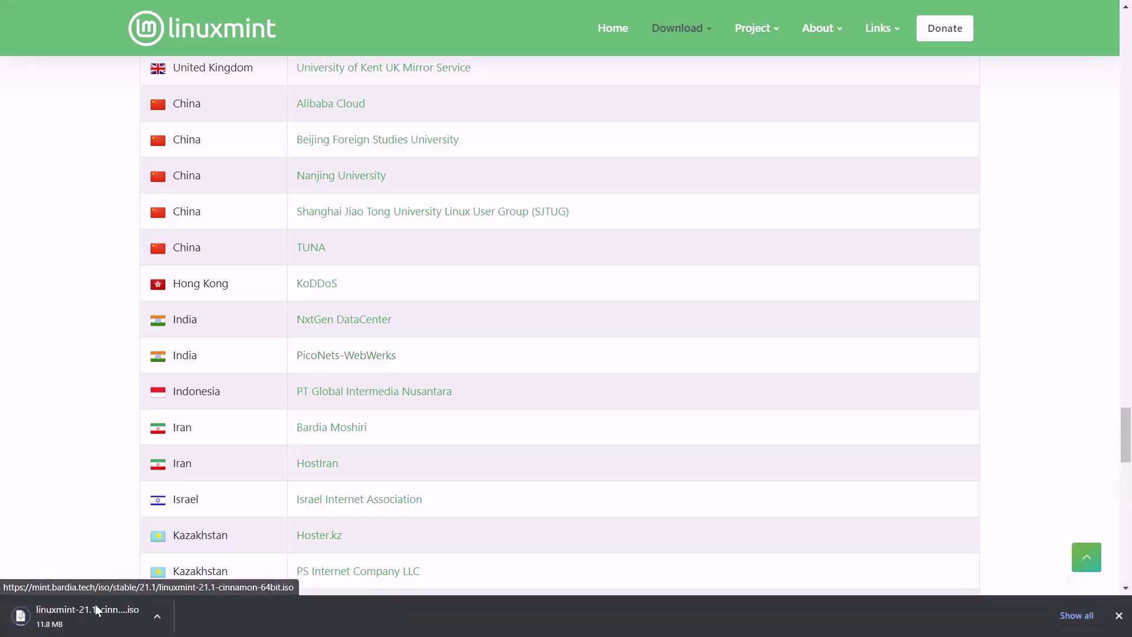
click(112, 617)
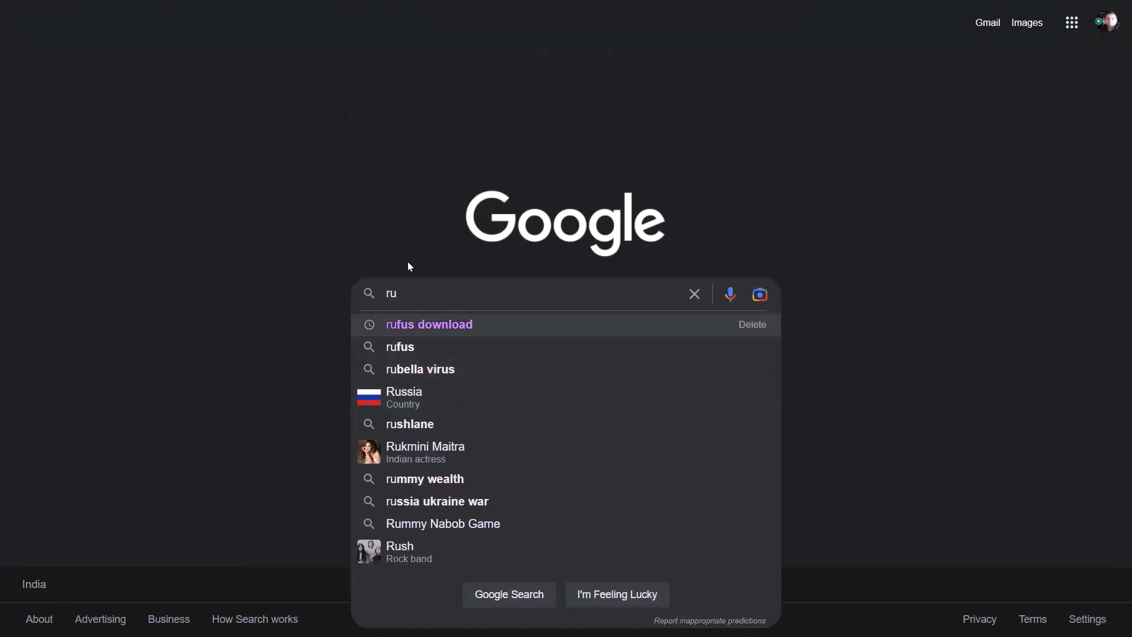
Download Rufus 3.21 from rufus.ie and confirm the Linux Mint ISO as the boot image.
key(Down)
key(Return)
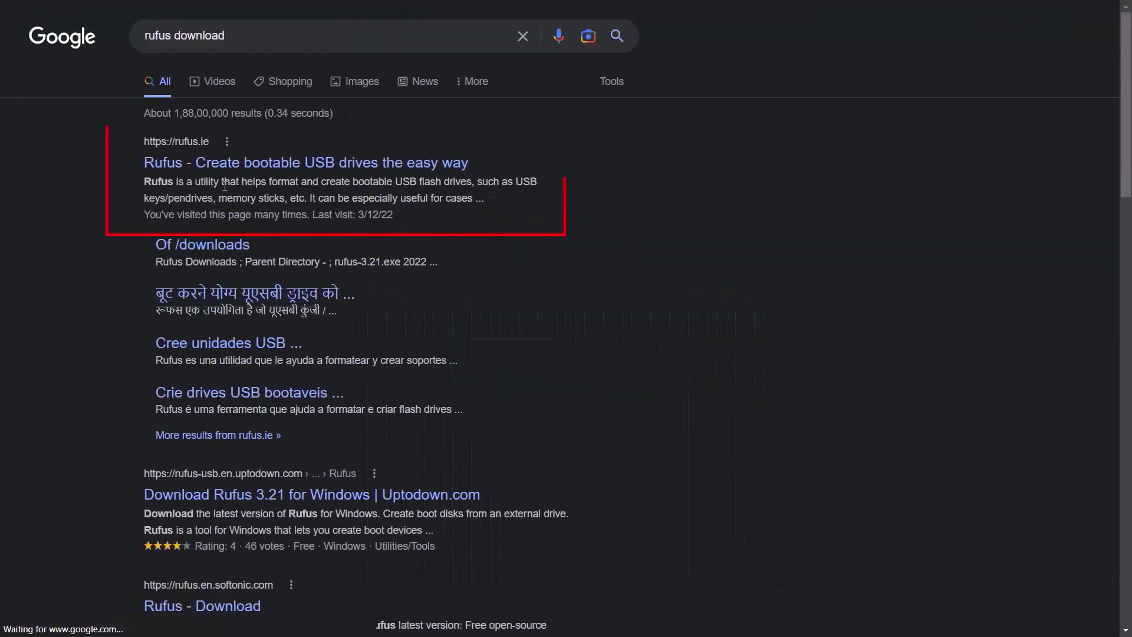
click(172, 141)
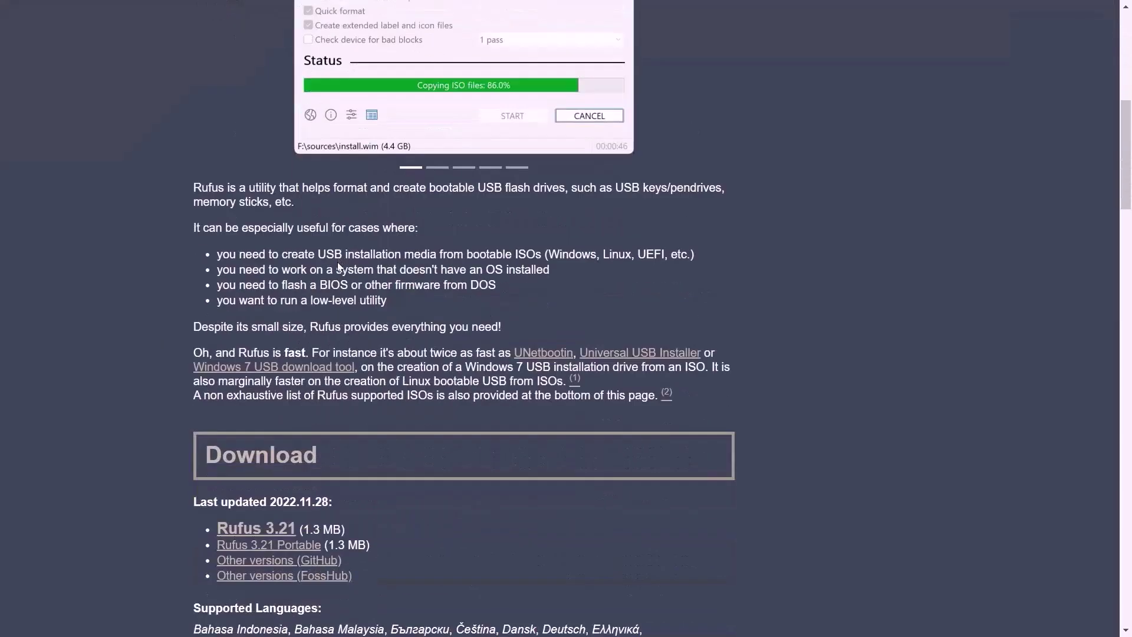
scroll(339, 267, down, 4)
click(255, 307)
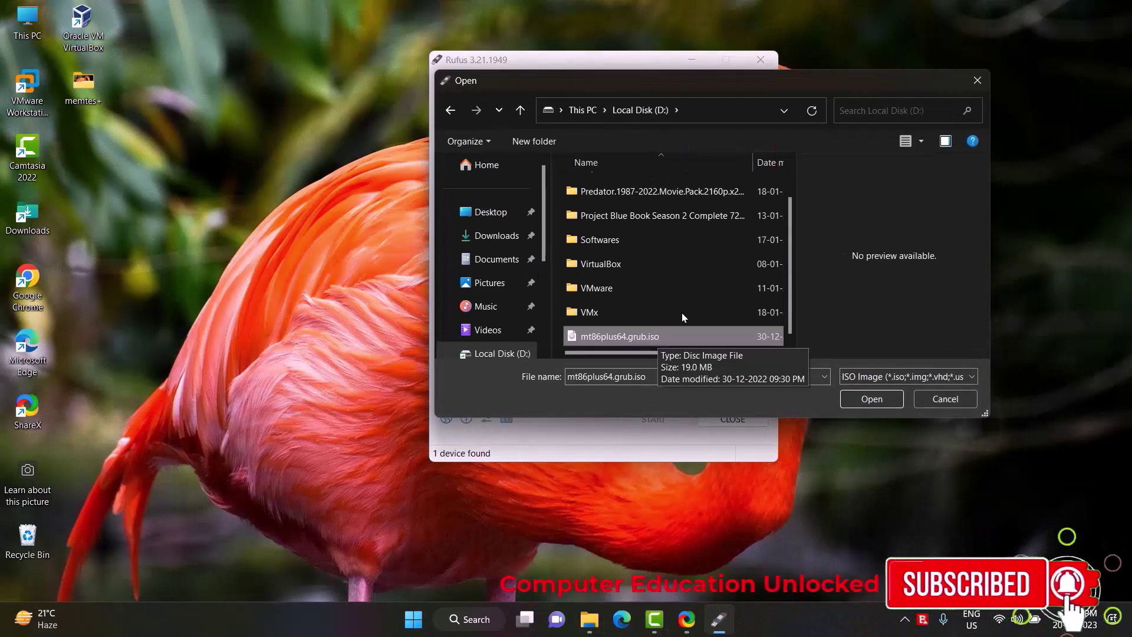
key(Return)
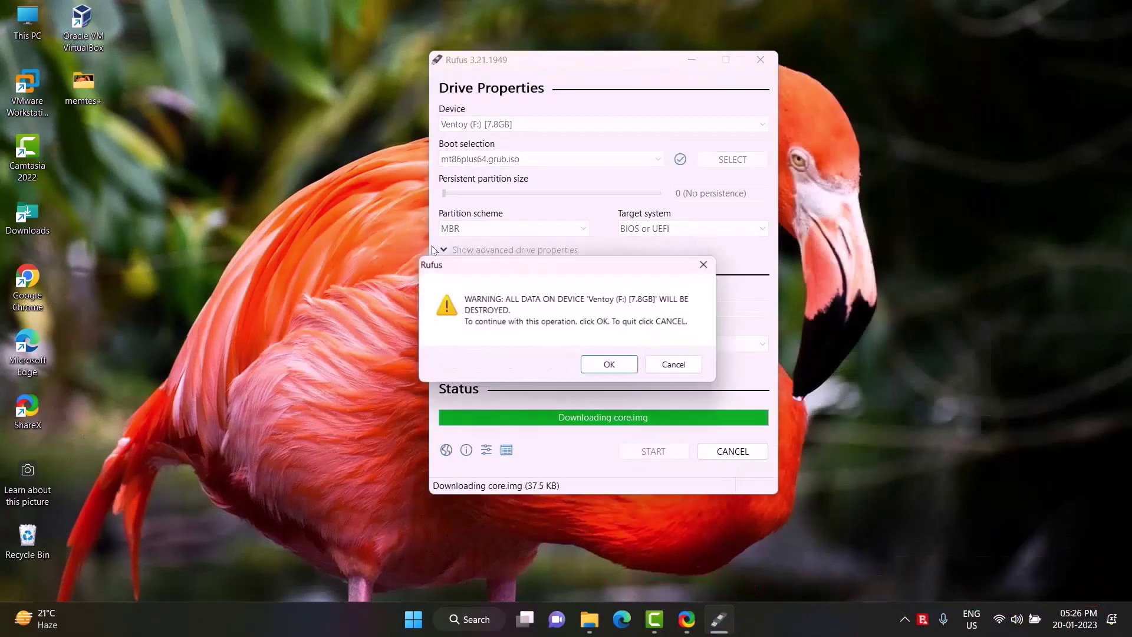
key(Return)
key(Return)
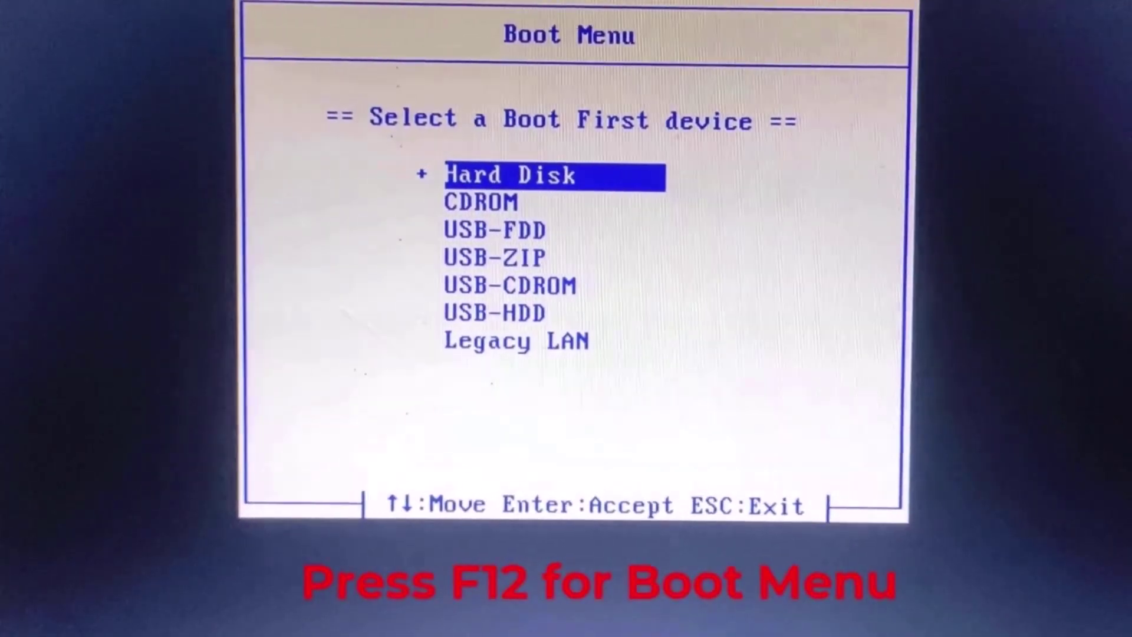
Boot the computer from the USB-HDD pendrive in the Boot Menu.
key(Return)
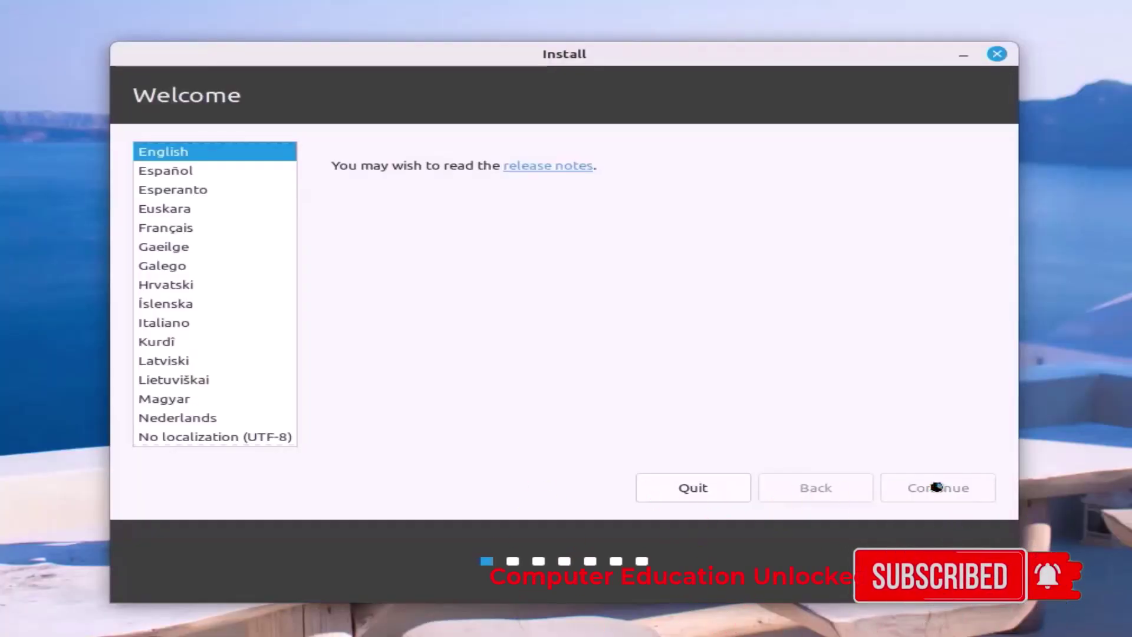
Keep English and the English (US) keyboard, include multimedia codecs, and choose 'Something else'.
click(939, 489)
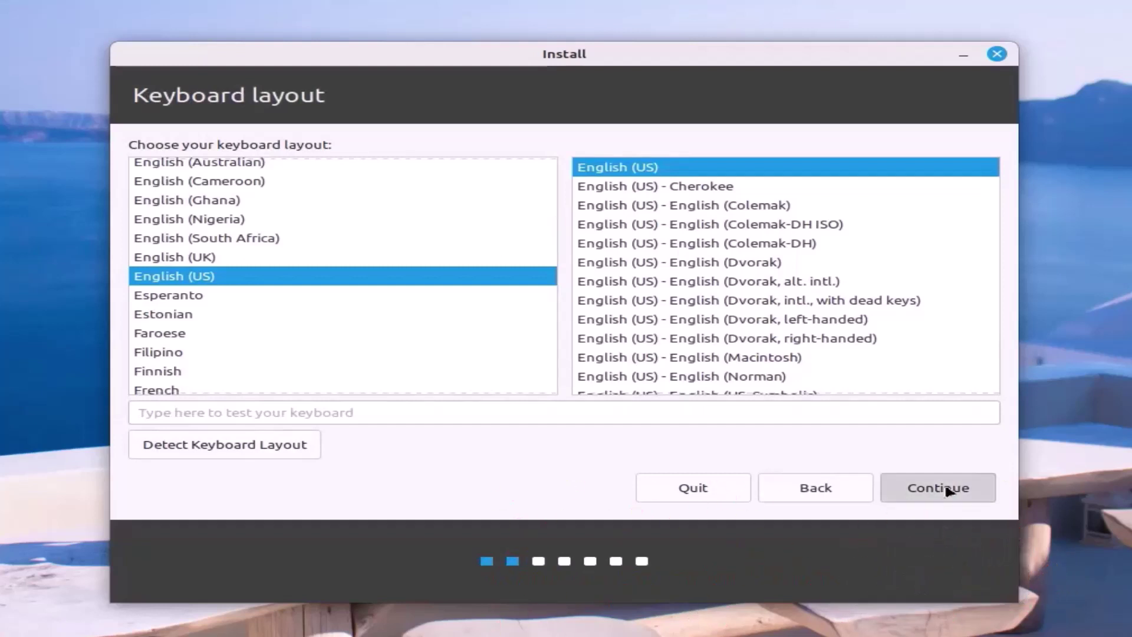
click(943, 491)
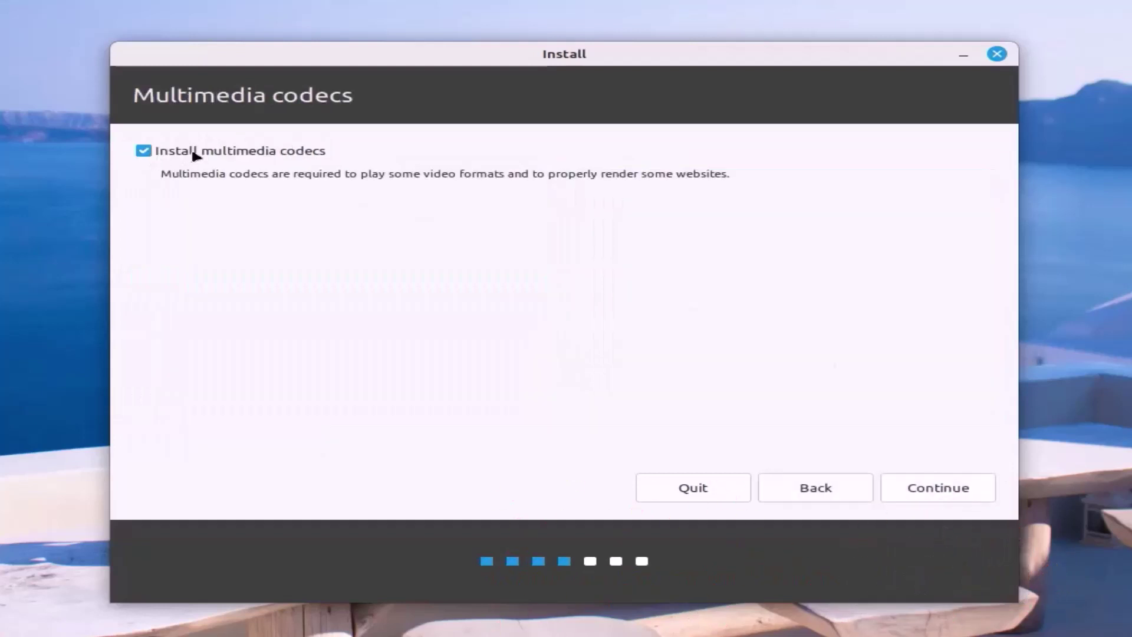
click(950, 493)
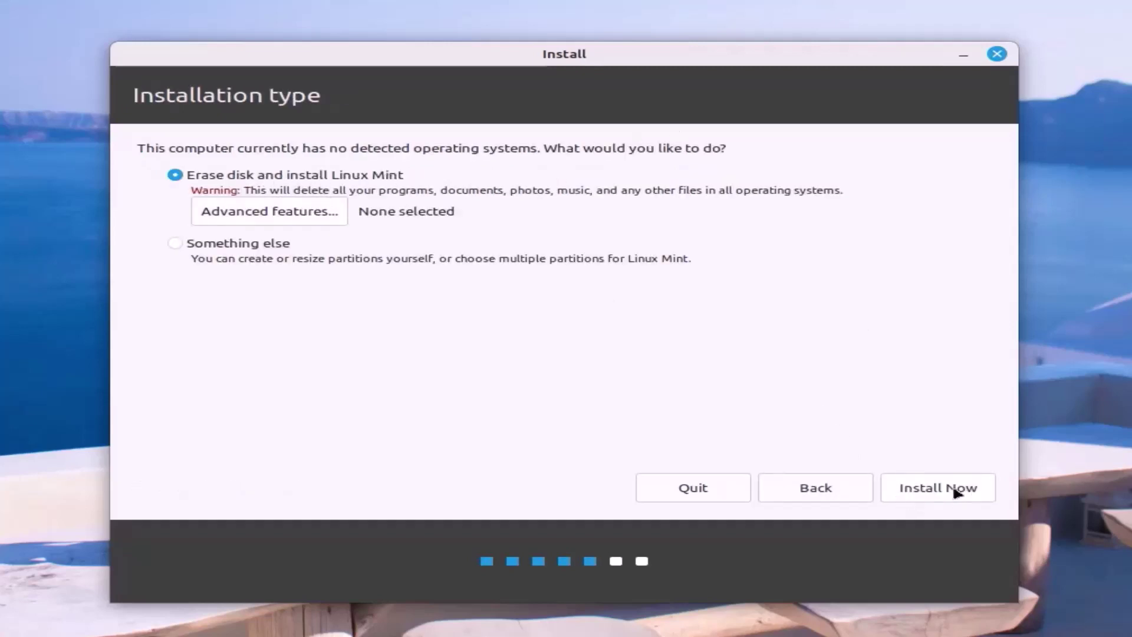
click(241, 248)
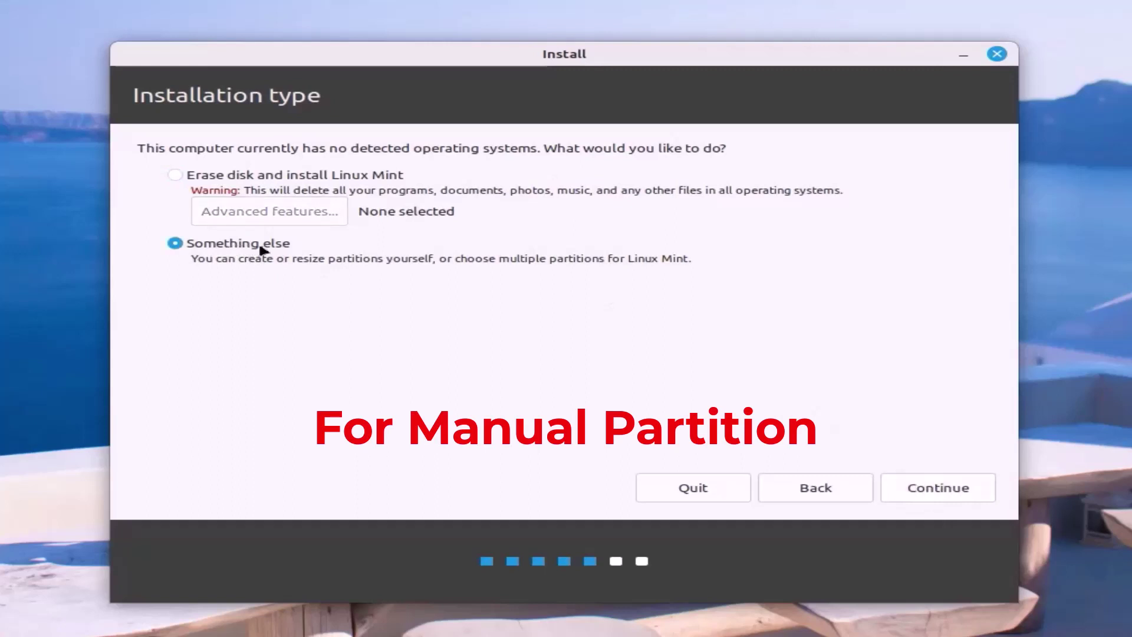
Create a new empty partition table on /dev/sda and select the 26843 MB free space.
click(934, 487)
click(826, 366)
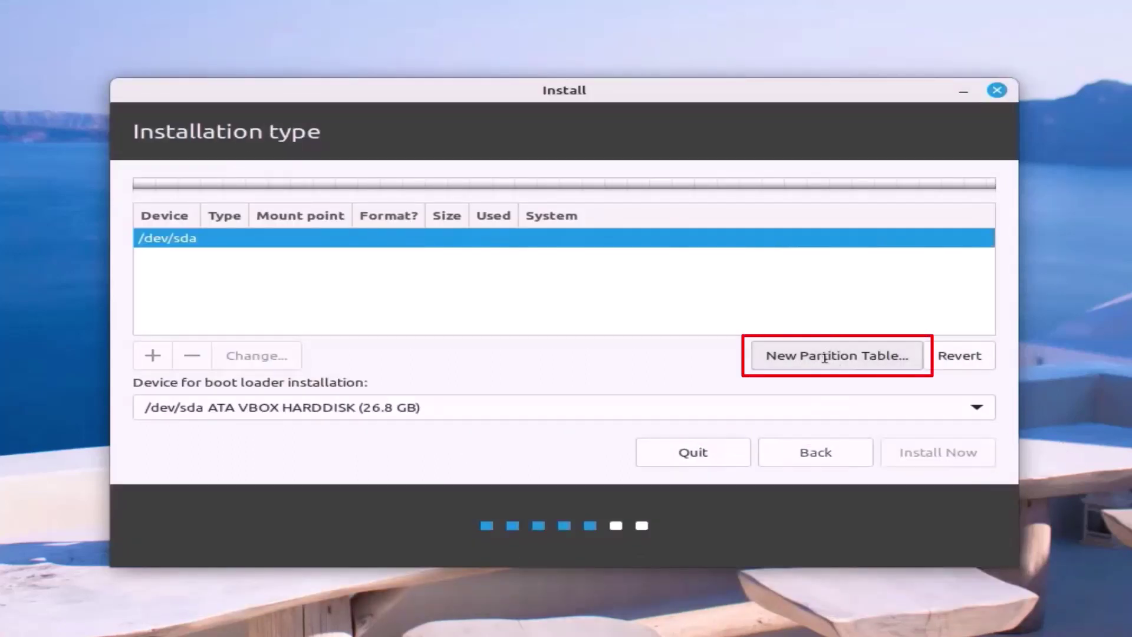
click(903, 385)
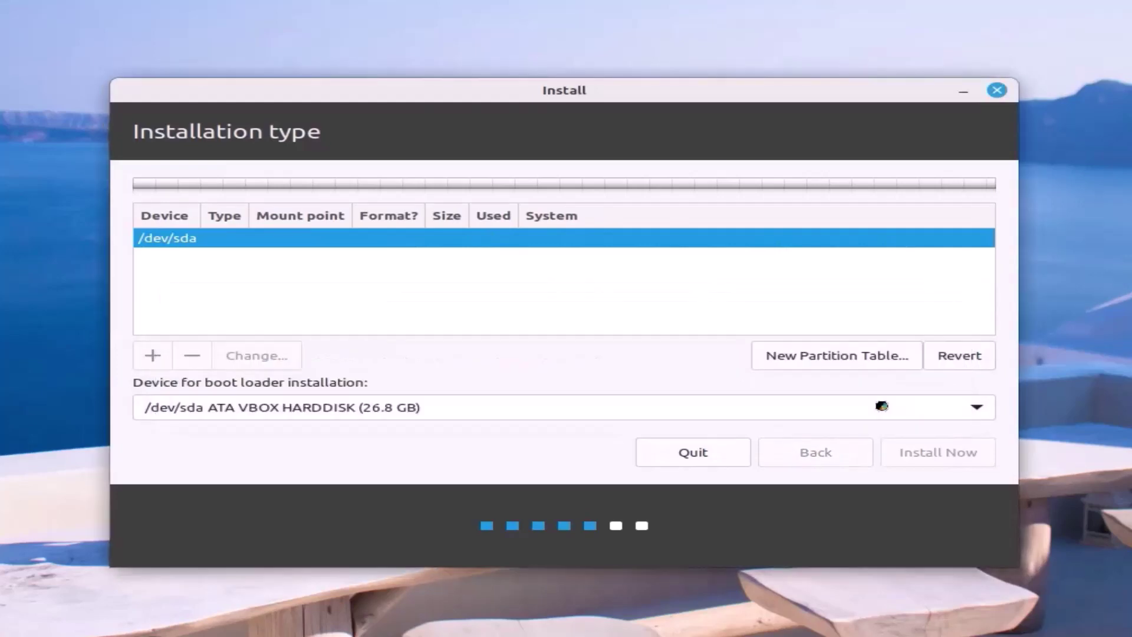
click(455, 282)
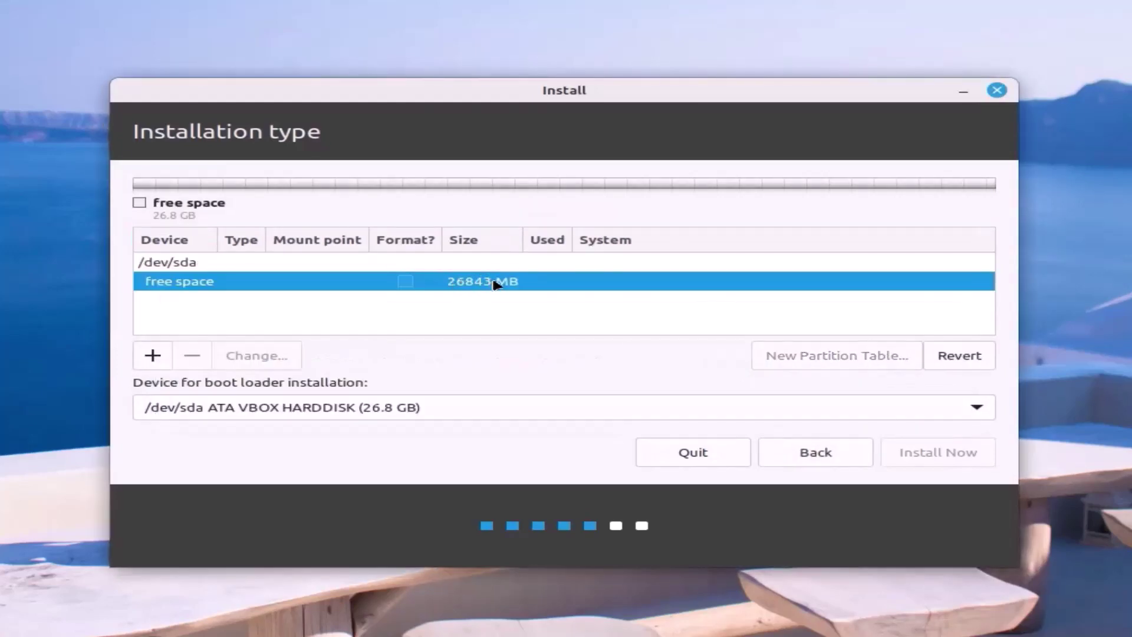
Create a 9000 MB ext4 primary partition mounted at / at the start of the free space.
click(144, 362)
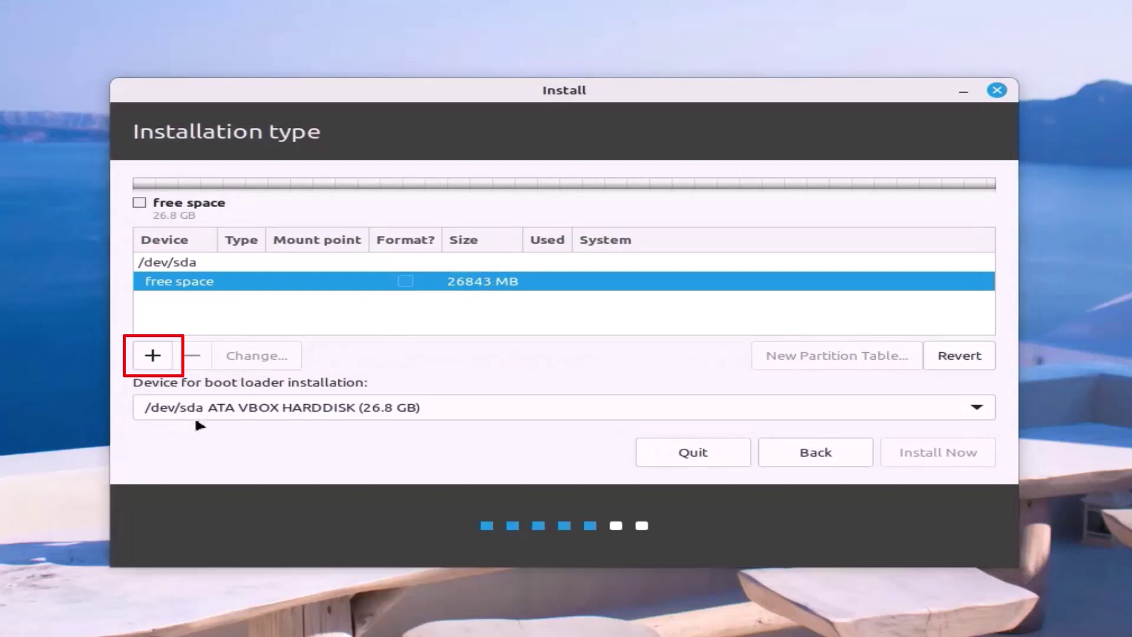
click(152, 356)
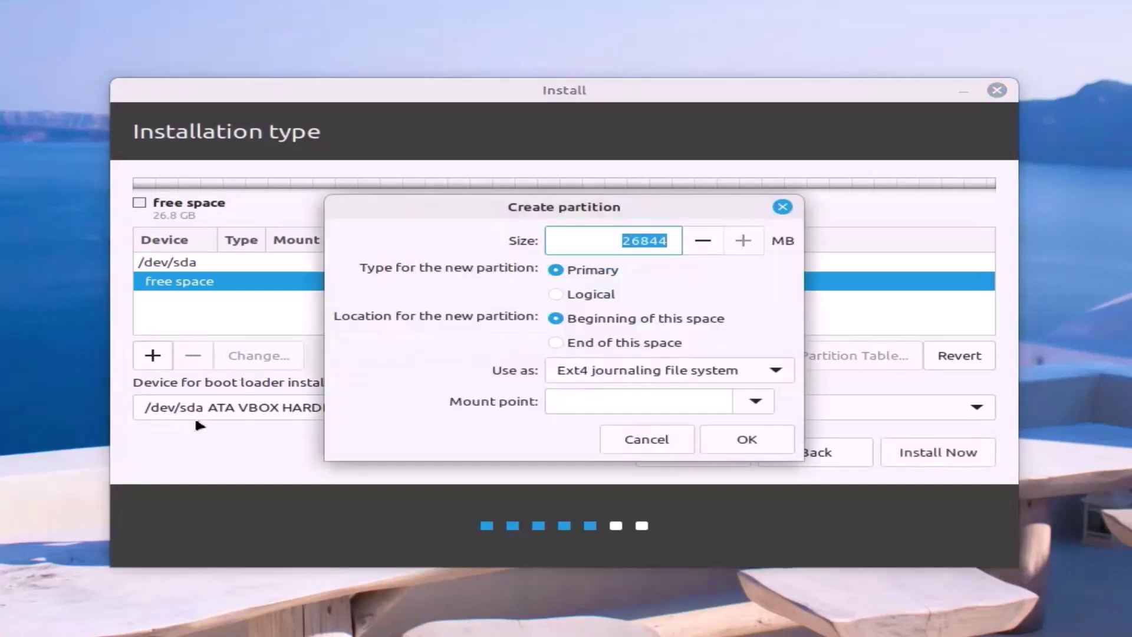
text(9000)
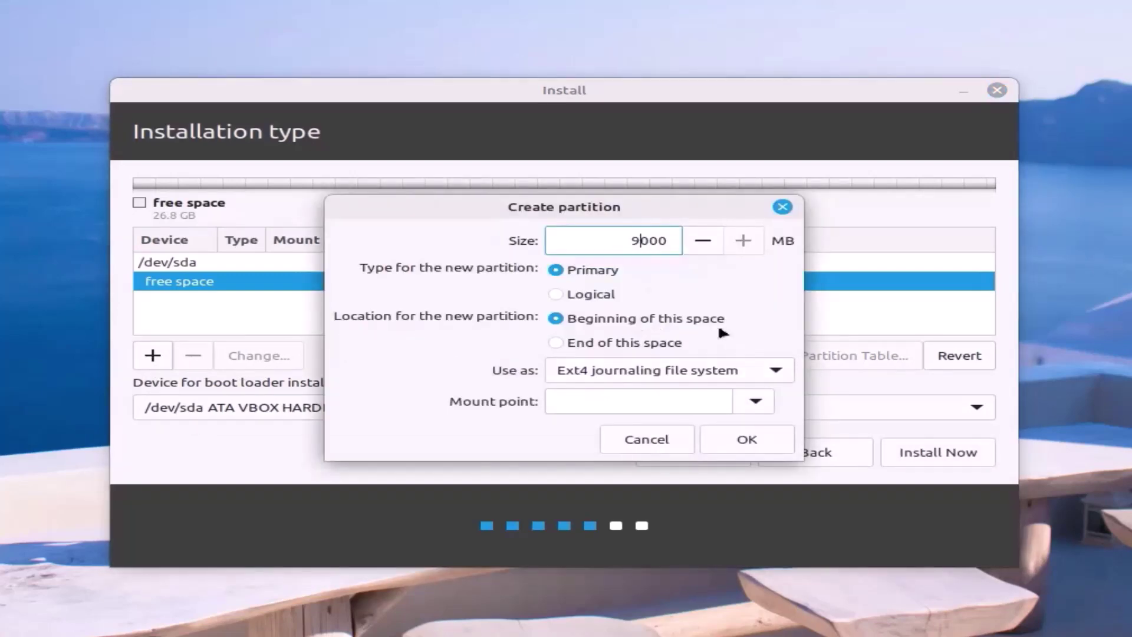
click(781, 375)
click(778, 369)
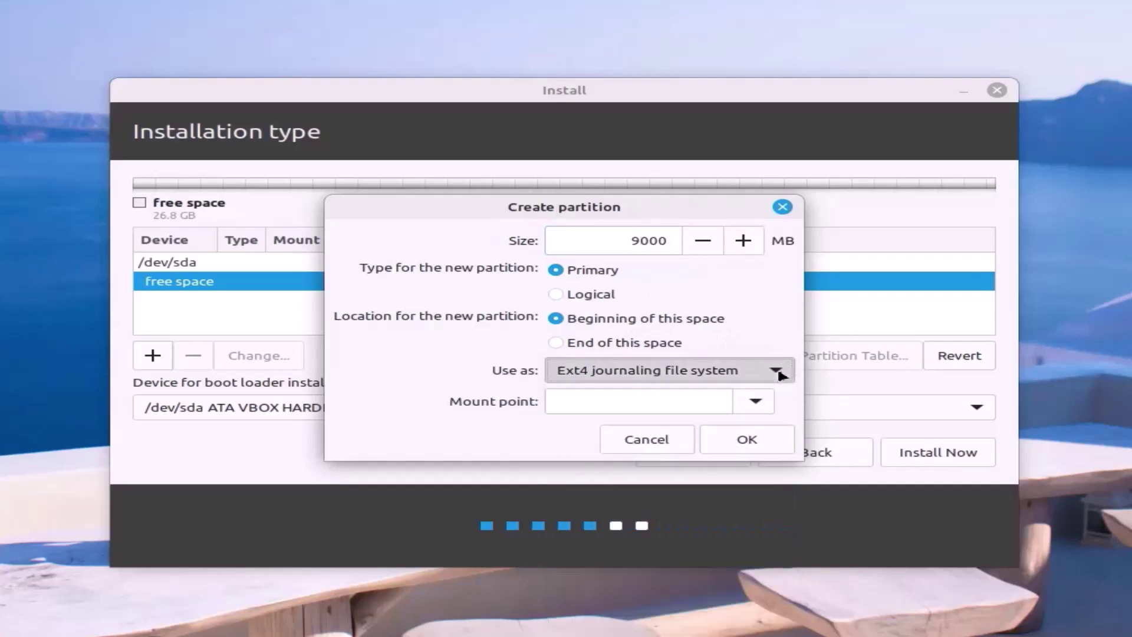
click(760, 404)
click(576, 434)
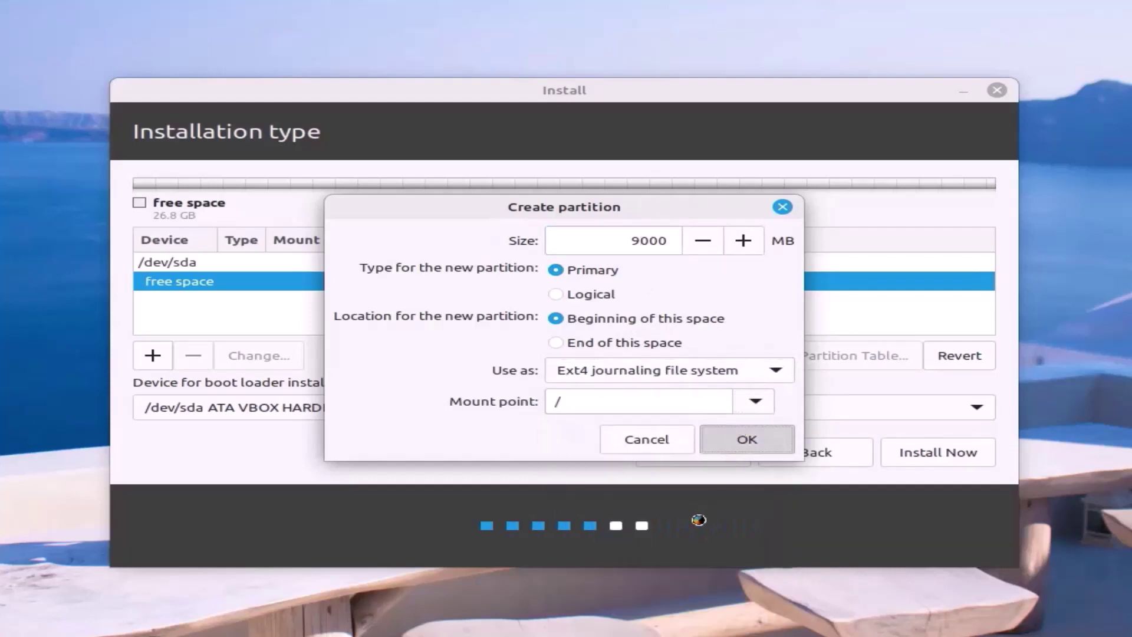
click(739, 436)
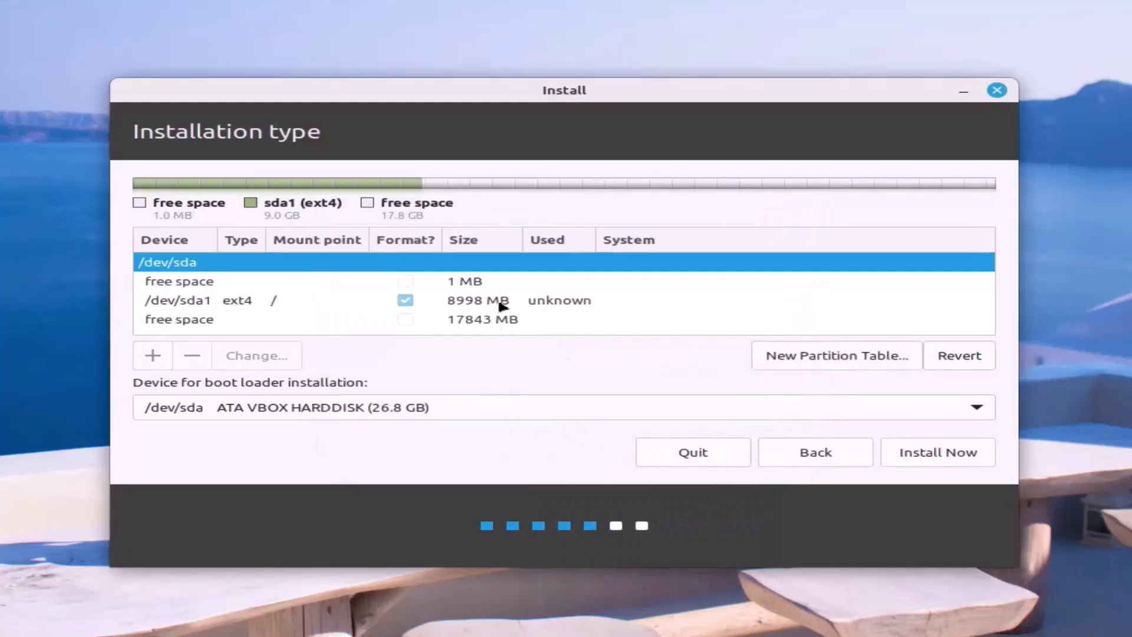
Add a 9000 MB ext4 partition mounted at /home from the 17843 MB free space.
click(500, 322)
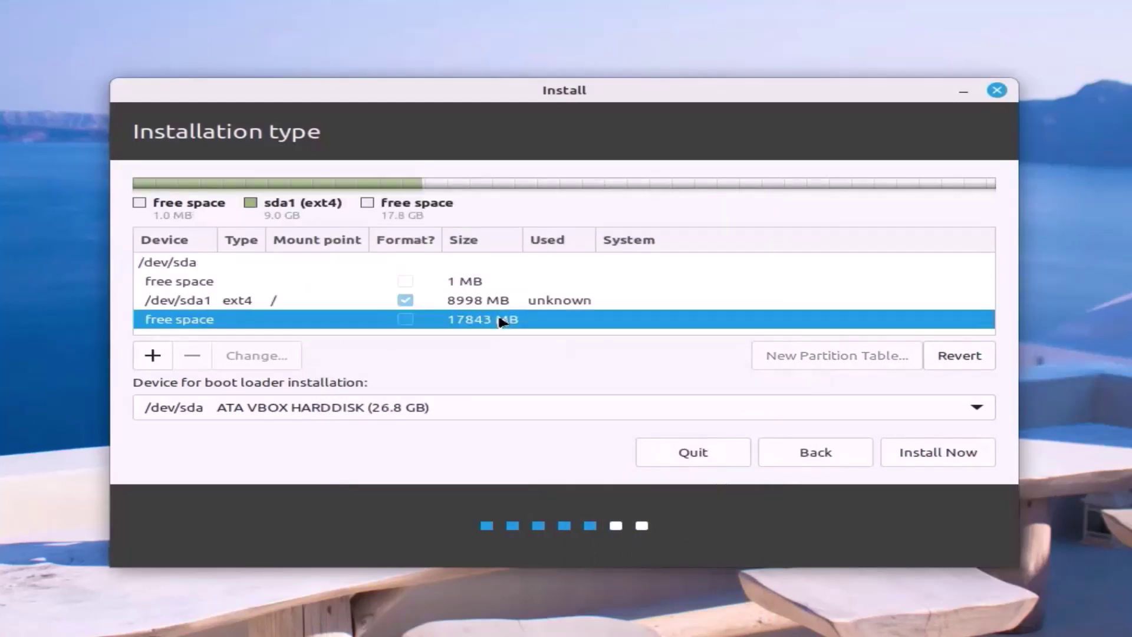
click(153, 359)
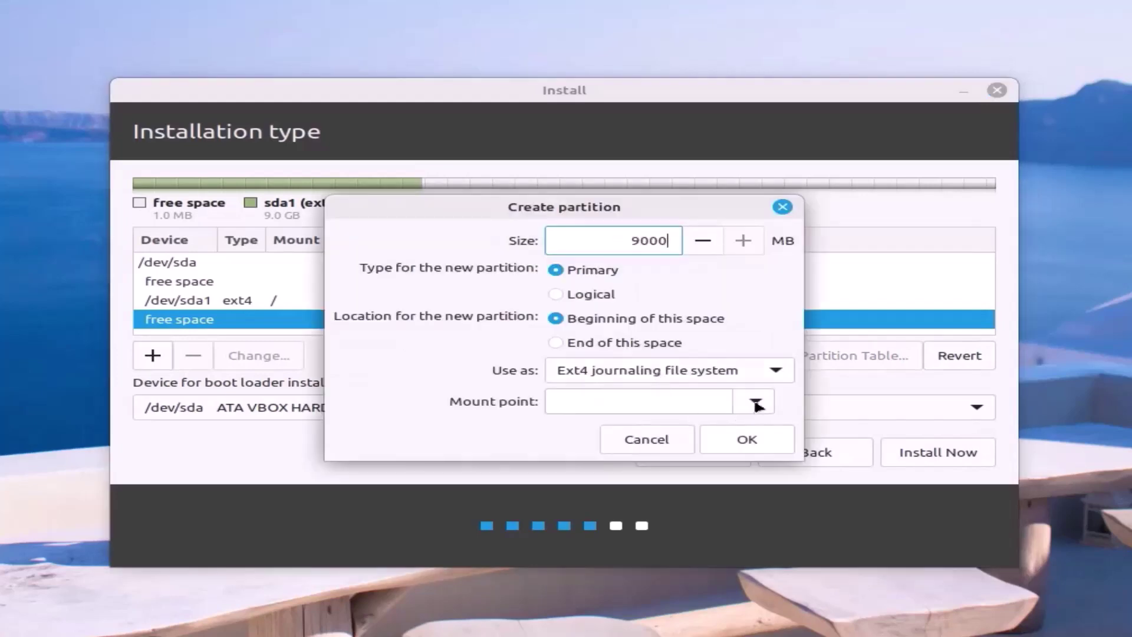
click(755, 403)
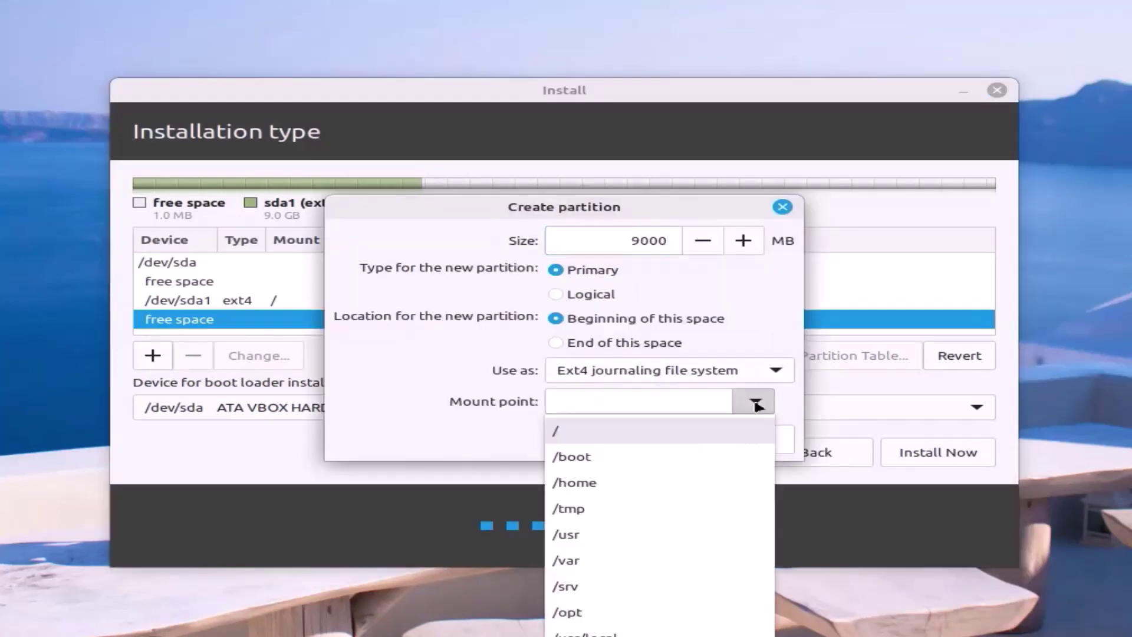
click(597, 482)
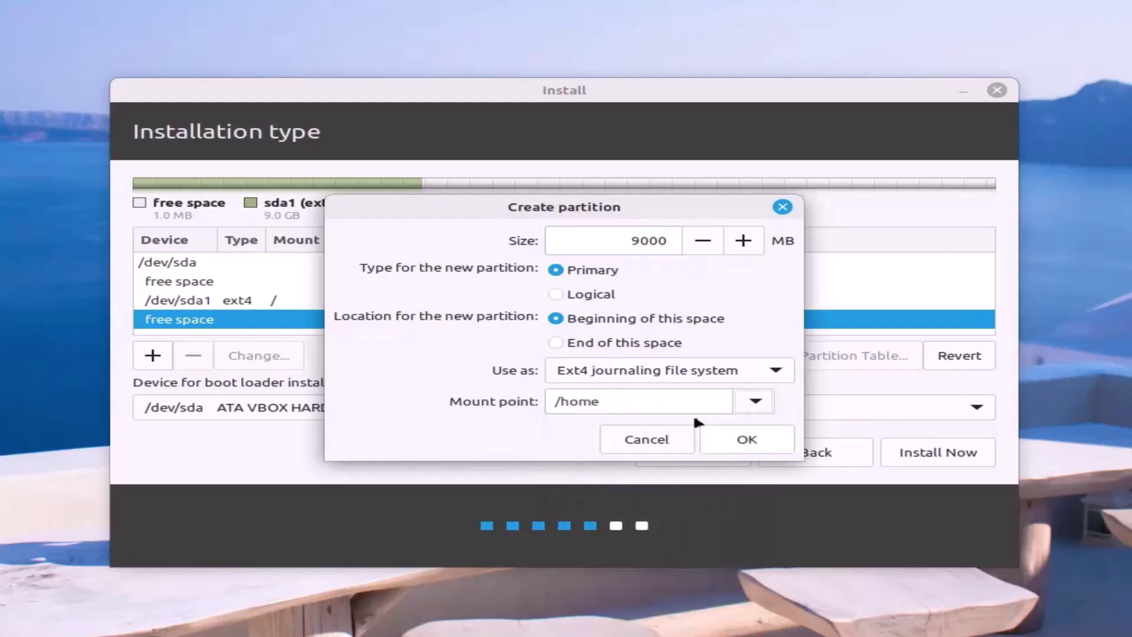
click(736, 443)
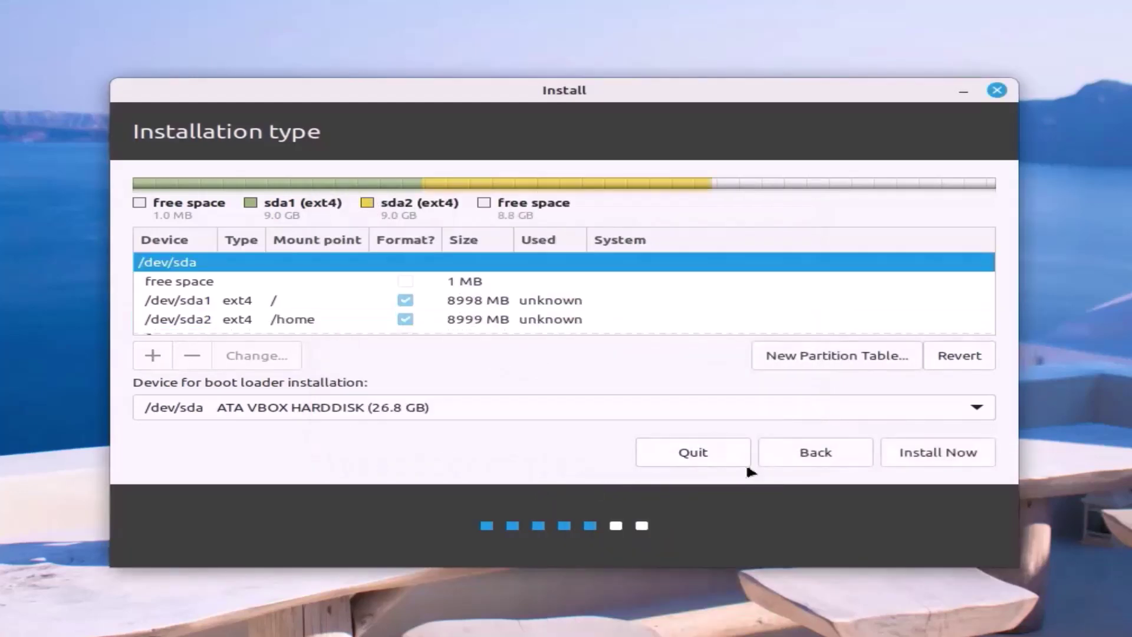
Create an 8000 MB swap area from the 8843 MB free space, then select the remaining 844 MB.
scroll(529, 310, down, 1)
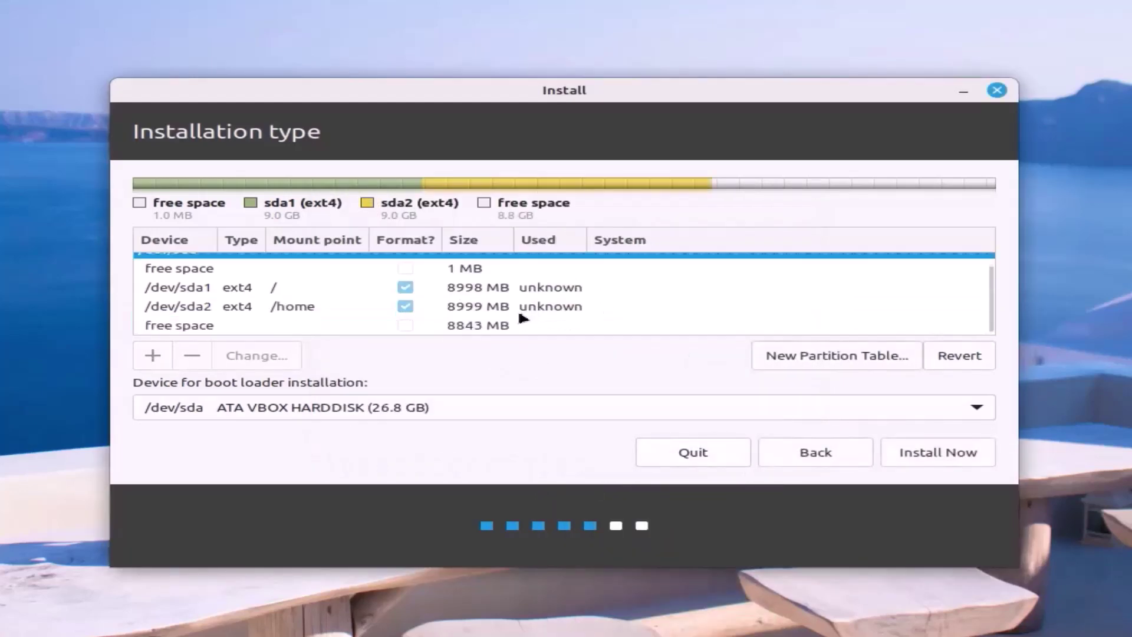
click(485, 326)
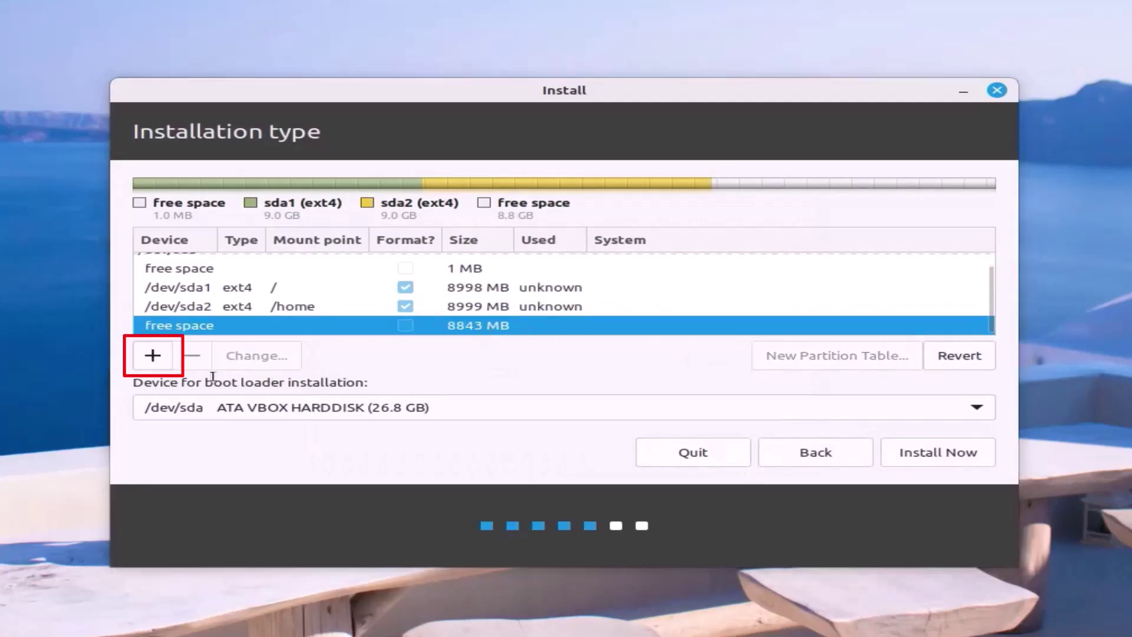
click(153, 356)
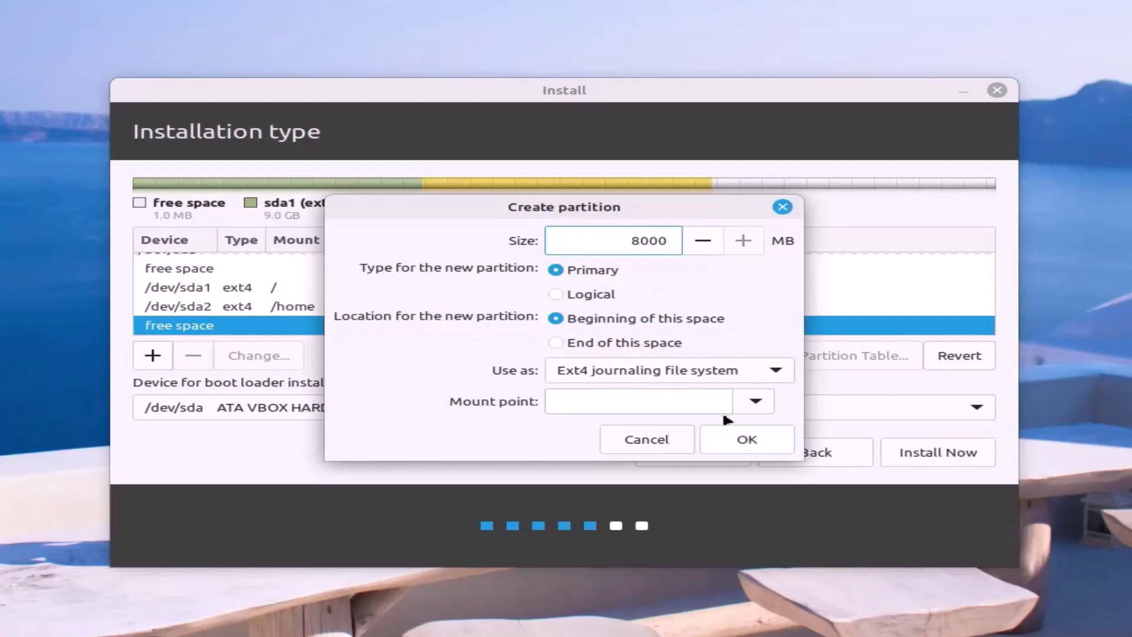
click(767, 375)
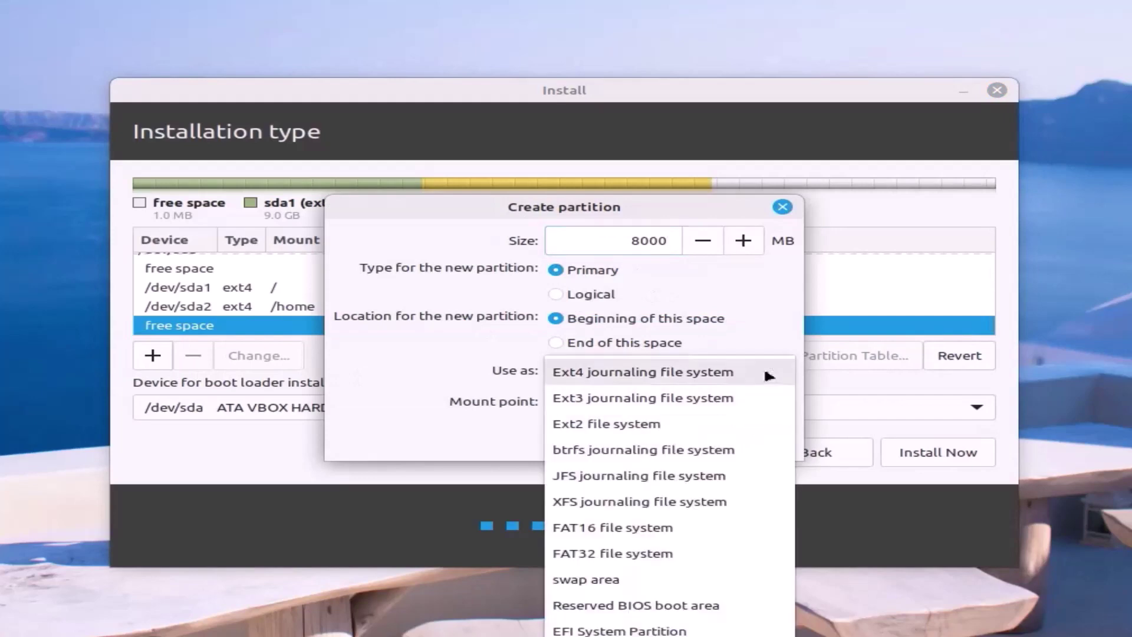
click(648, 576)
click(745, 407)
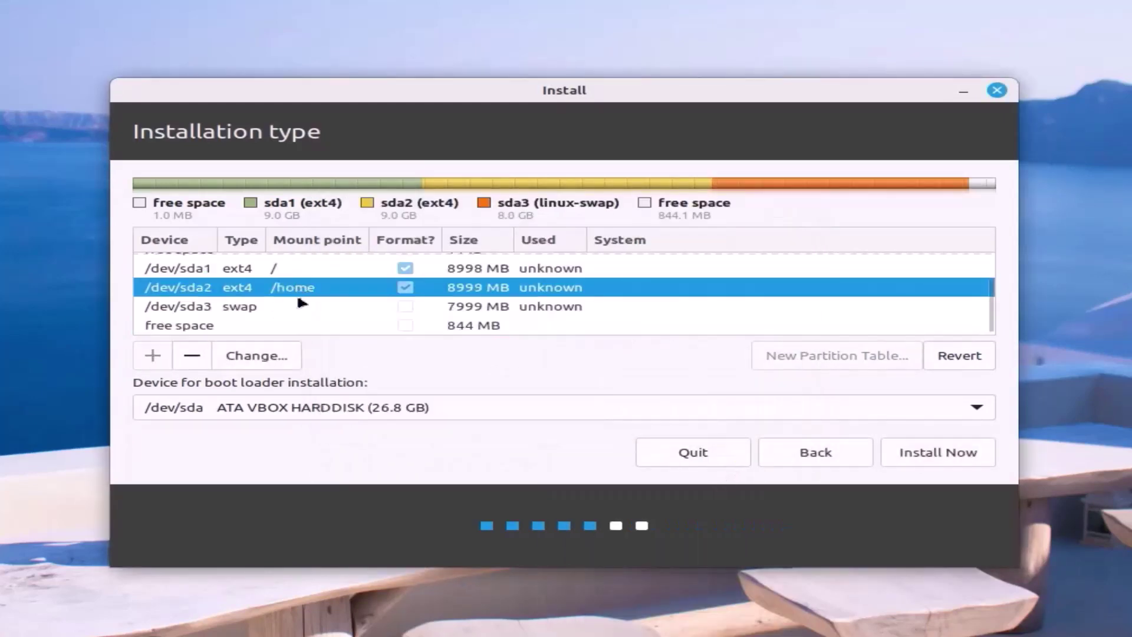
click(280, 304)
click(448, 330)
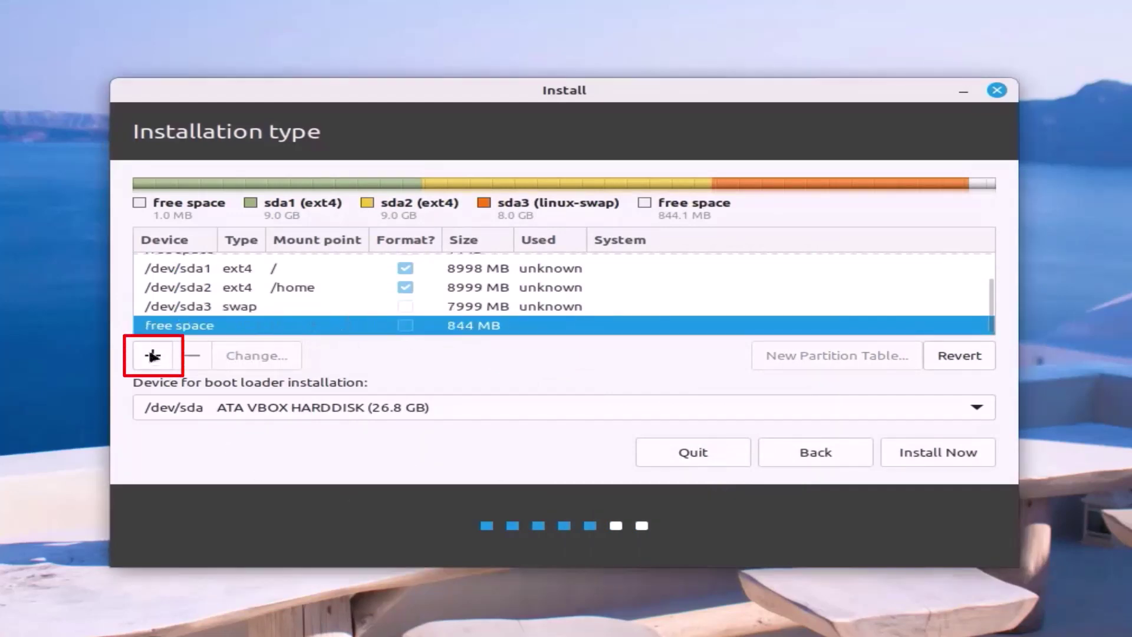
Turn the 844 MB free space into an EFI System Partition and review the partition list.
click(153, 355)
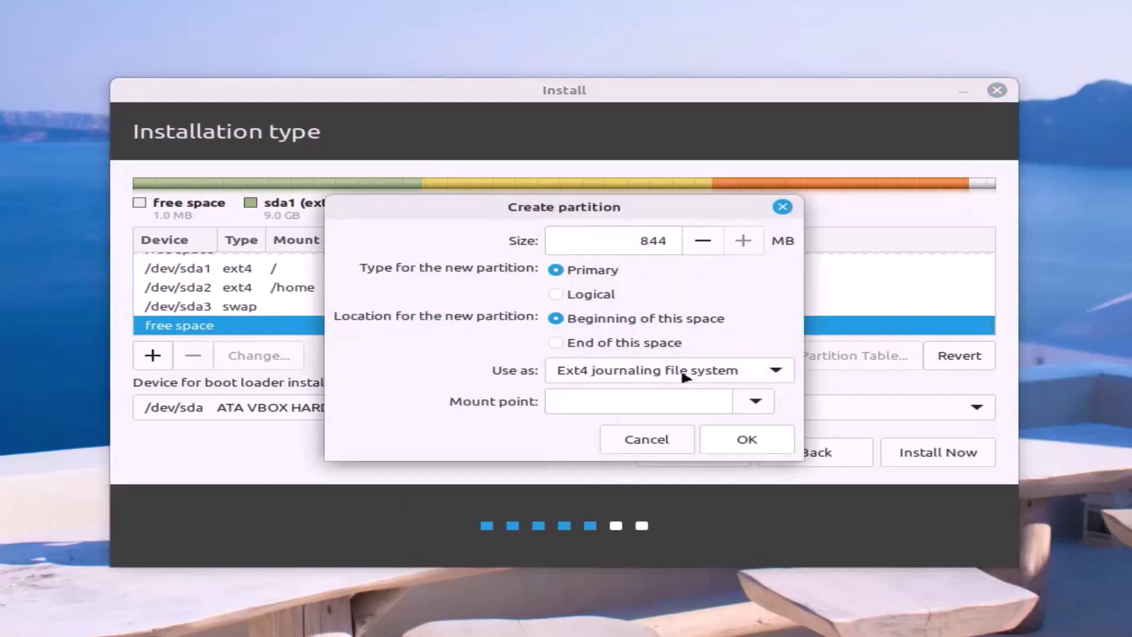
click(764, 375)
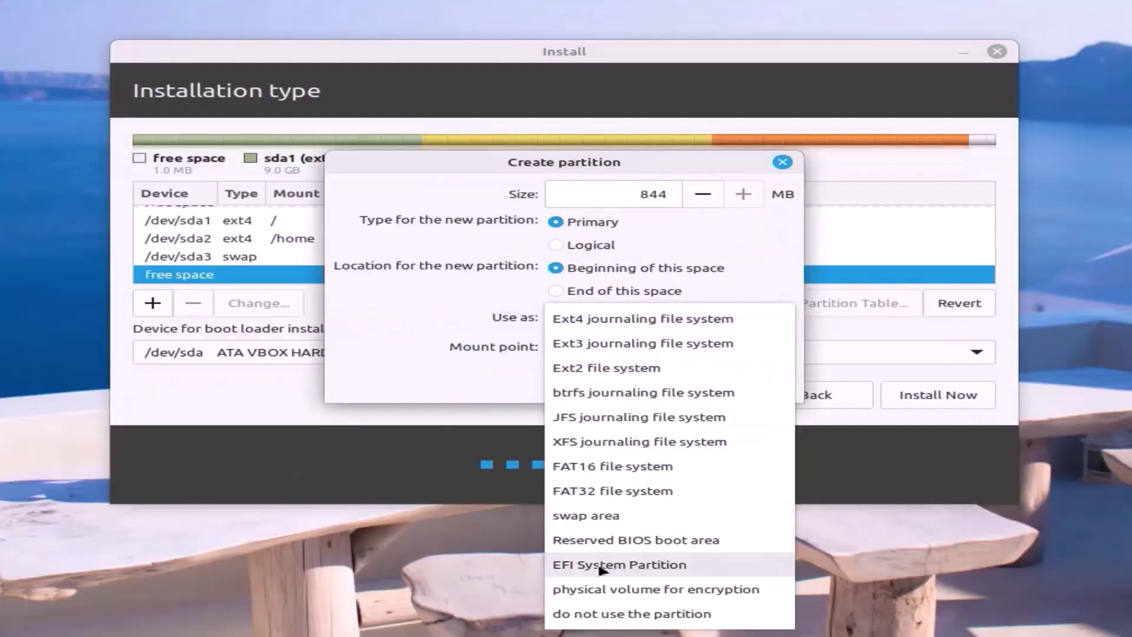
click(708, 564)
click(746, 415)
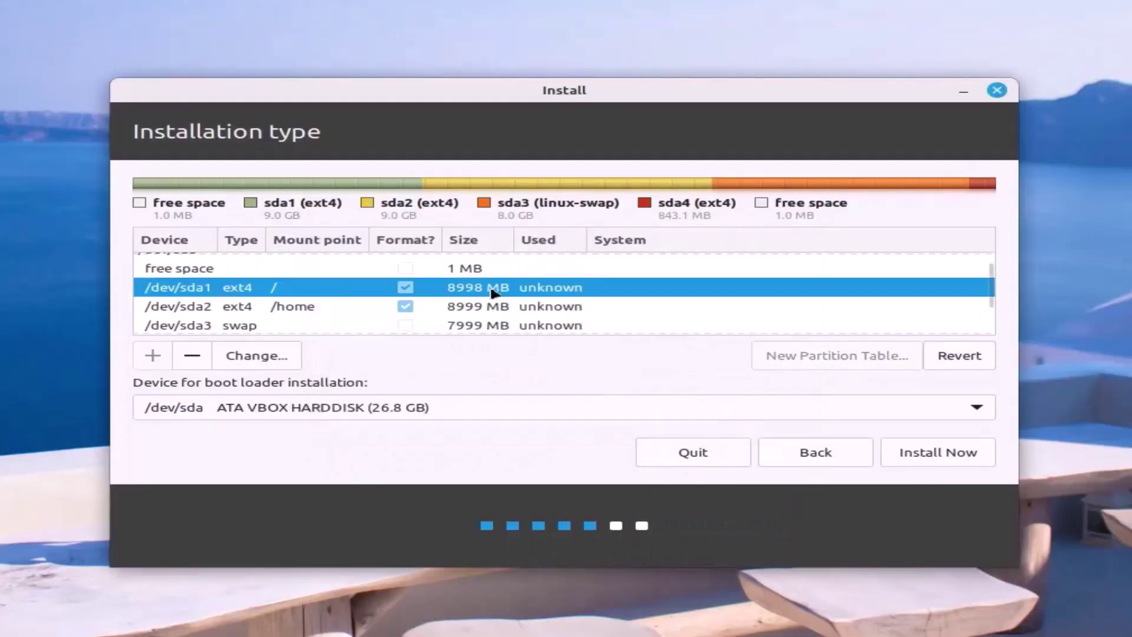
click(308, 307)
click(311, 323)
click(378, 327)
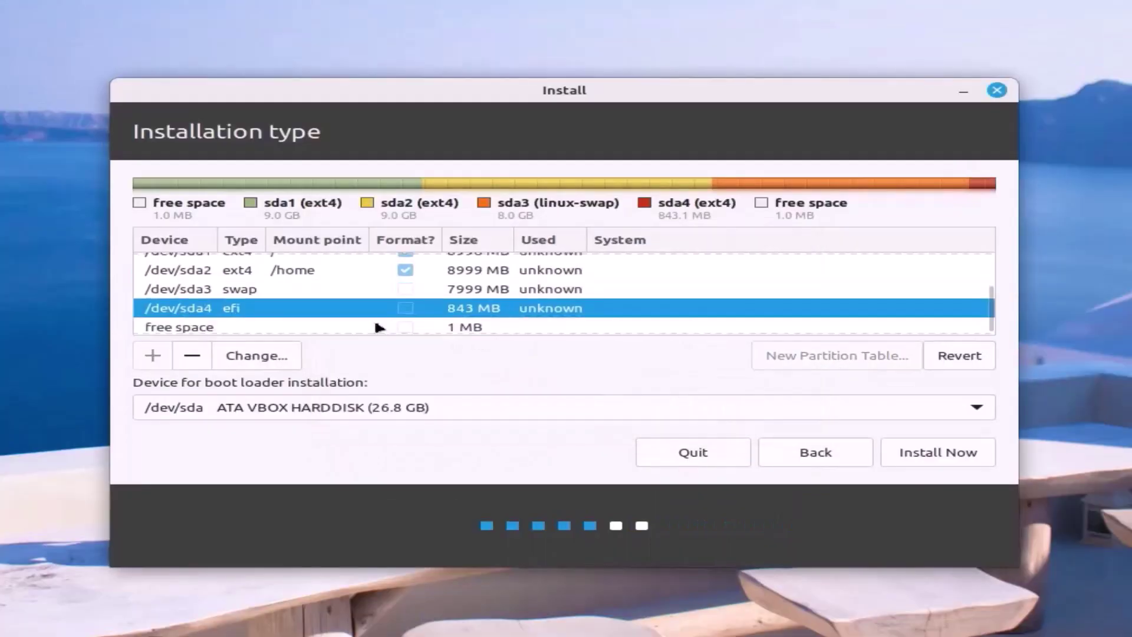
Start the installation, accept the boot warning and disk changes, and keep Kolkata as the location.
click(941, 456)
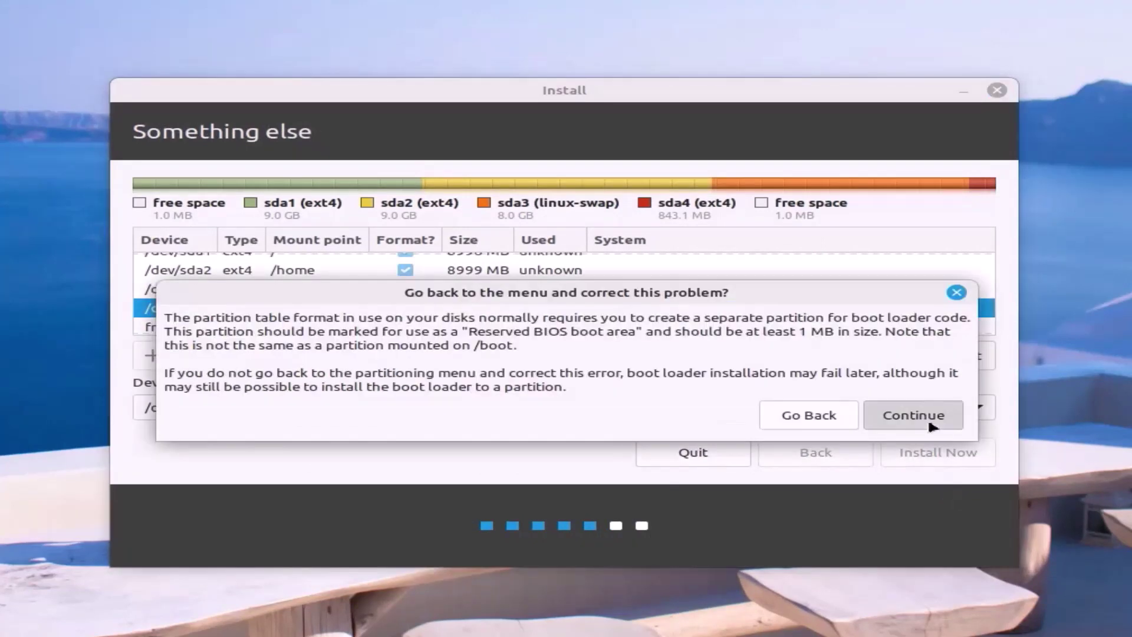
click(928, 417)
key(Return)
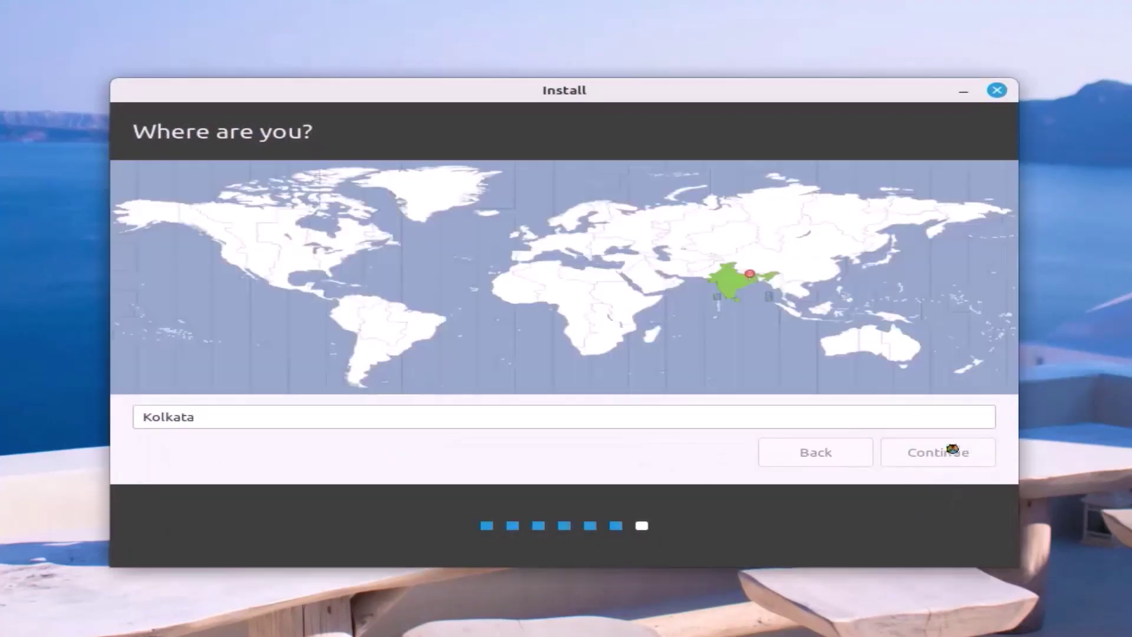
click(952, 451)
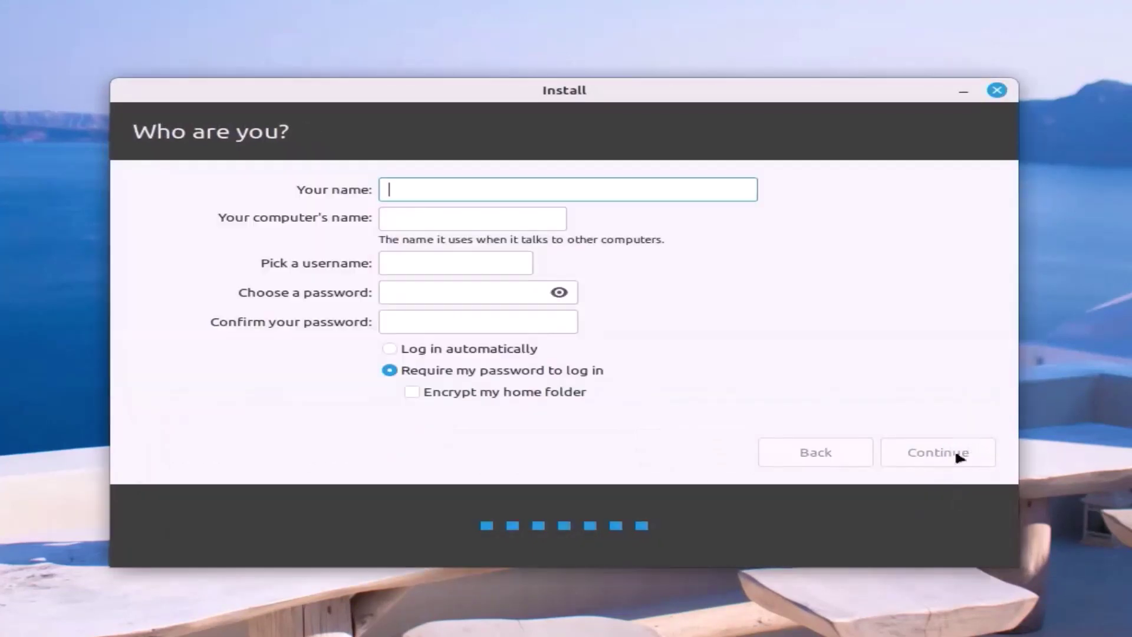
Enter the user's name, computer name and password, enable automatic login, and begin installing.
text(SUBHAJIT)
double_click(466, 218)
text(sm)
click(473, 288)
text(password12)
key(Tab)
text(password12)
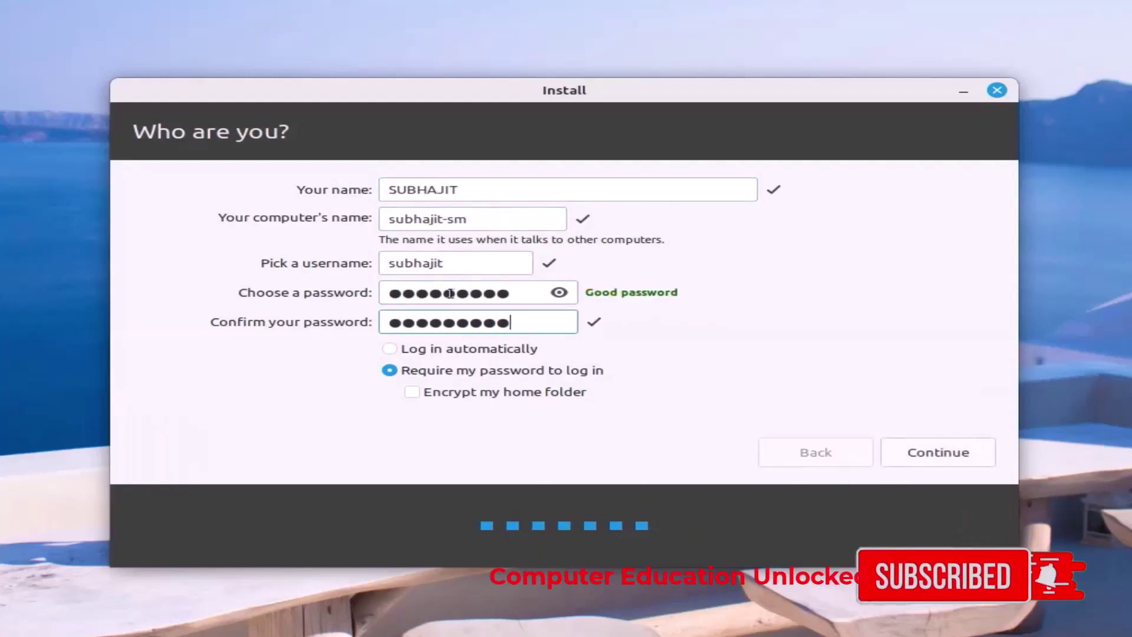
click(389, 349)
click(924, 449)
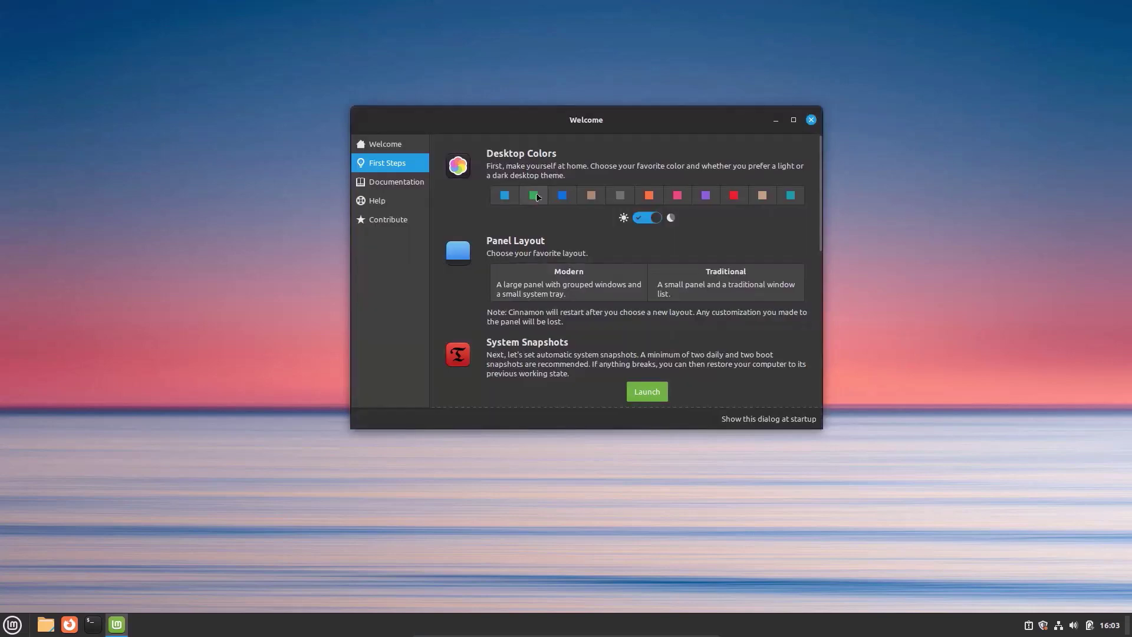
Dismiss the Welcome window and open the Cinnamon applications menu showing All Applications.
click(811, 120)
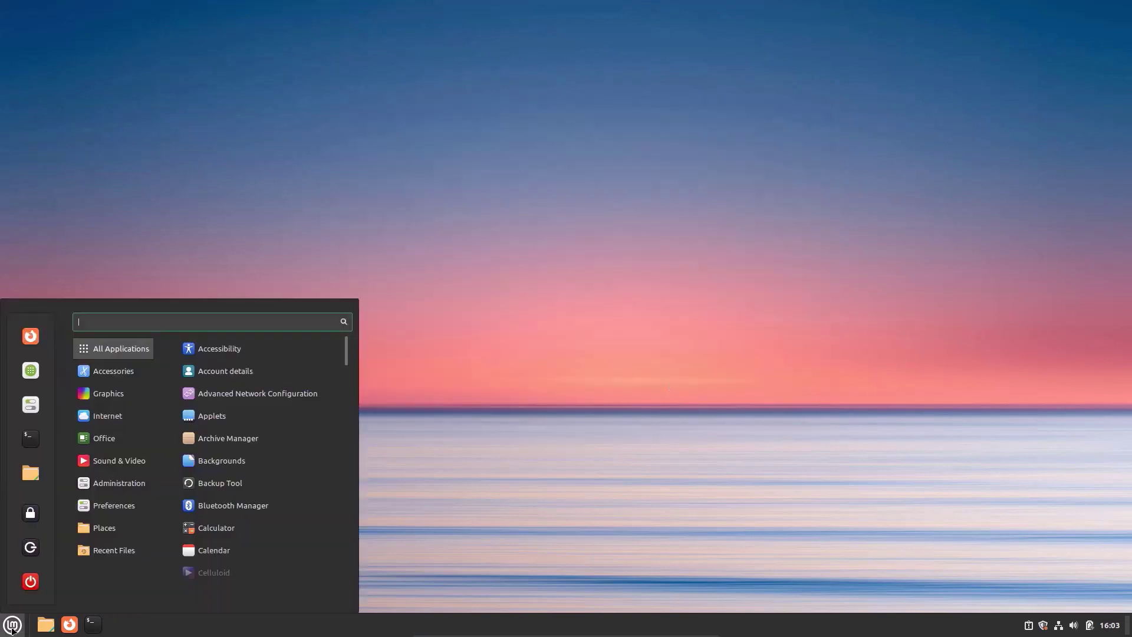